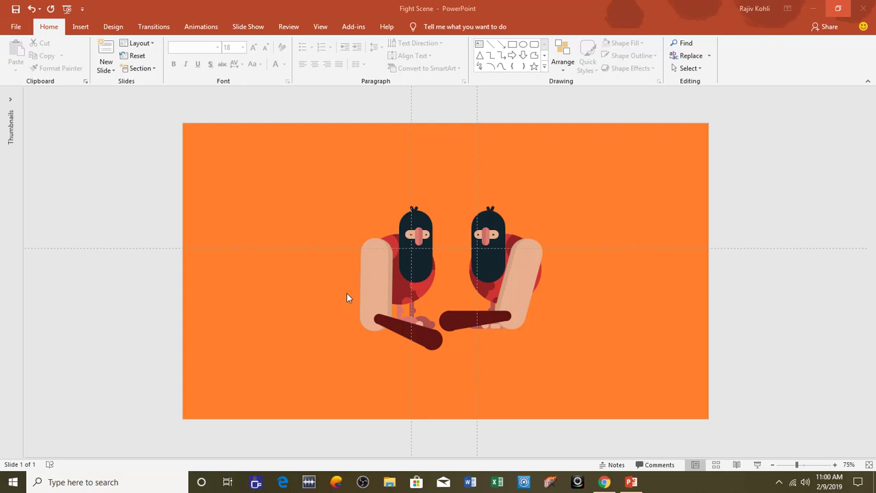
# Preview the Fight Scene slide full-screen, exit the show, and switch to the CodePen caveman page
pyautogui.click(756, 466)
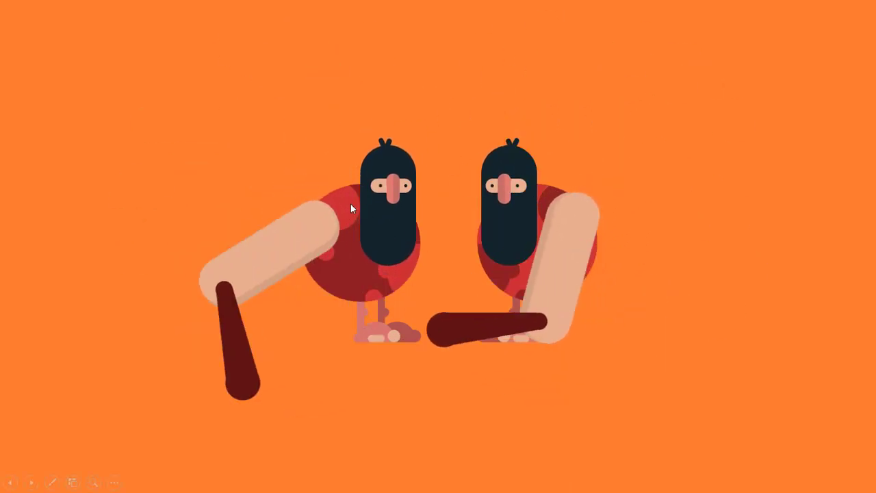
pyautogui.press('Escape')
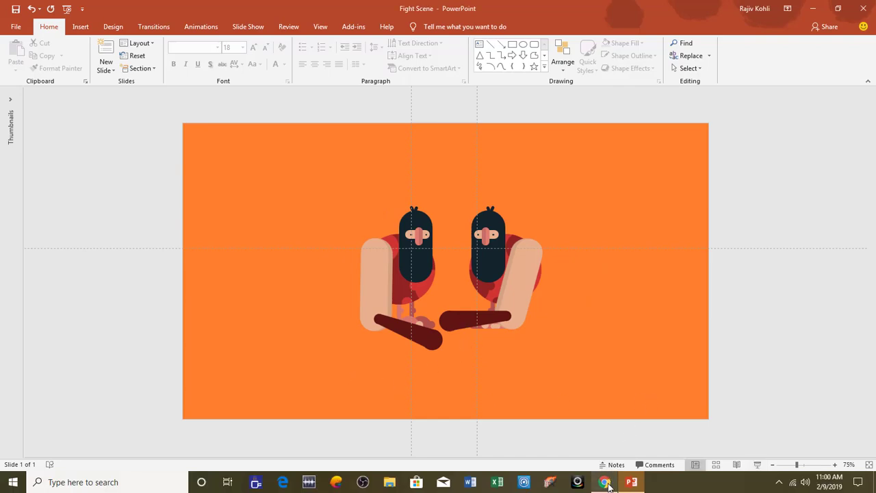
pyautogui.click(604, 482)
# Enlarge the CodePen caveman preview to watch it, then close Chrome
pyautogui.moveTo(451, 241); pyautogui.dragTo(451, 141)
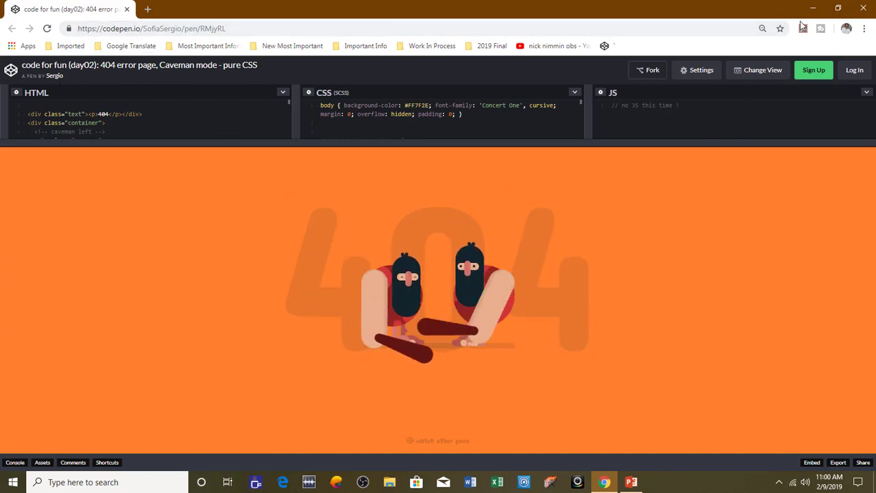
pyautogui.click(869, 7)
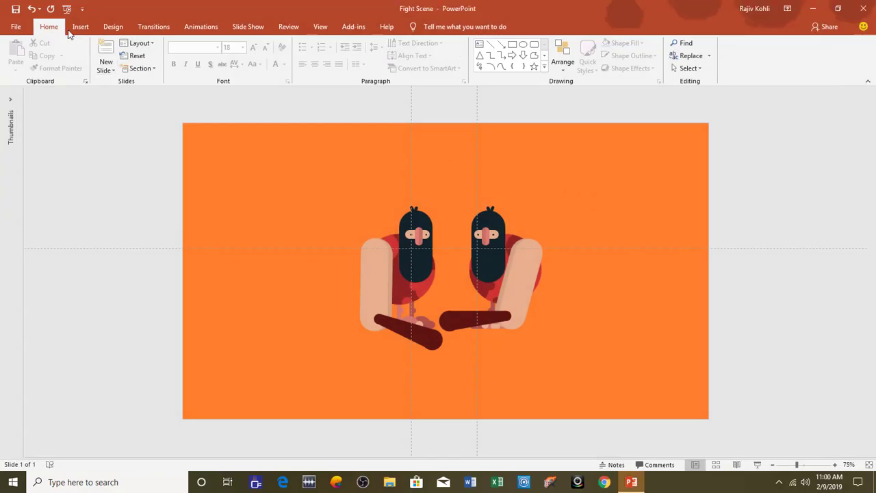
# Open the Selection Pane and widen it to list every caveman part
pyautogui.click(686, 69)
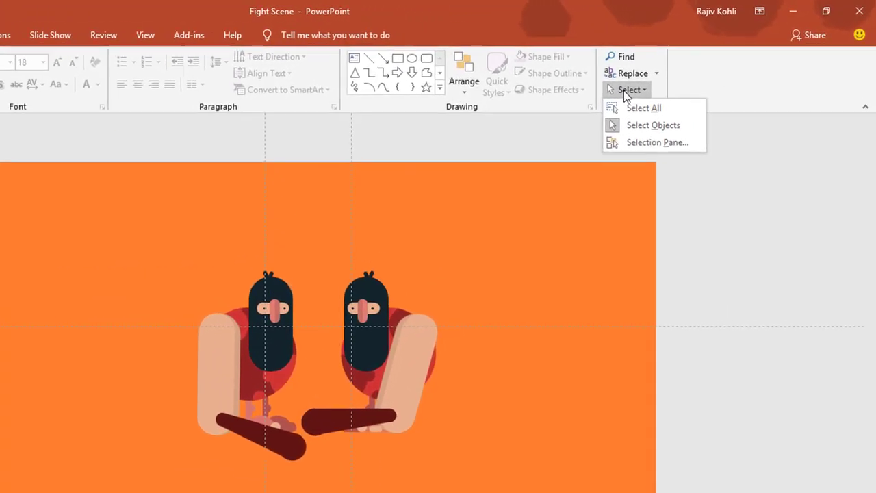
pyautogui.click(631, 144)
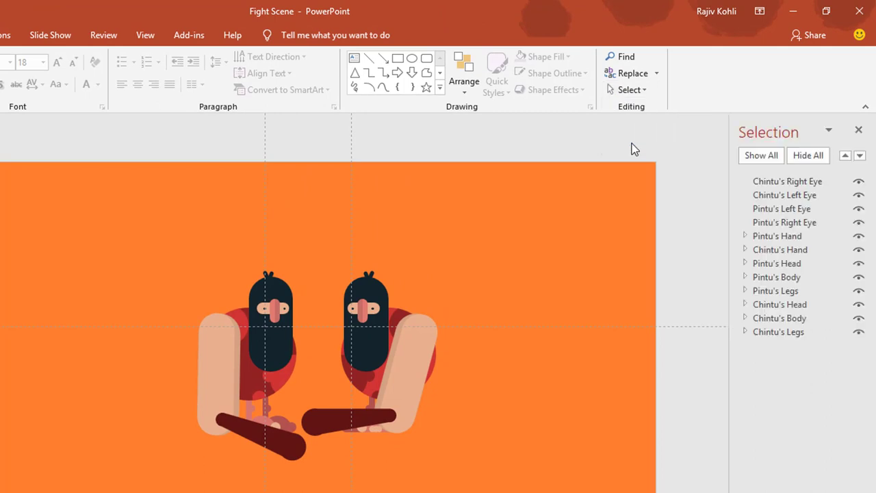
pyautogui.moveTo(728, 213); pyautogui.dragTo(591, 205)
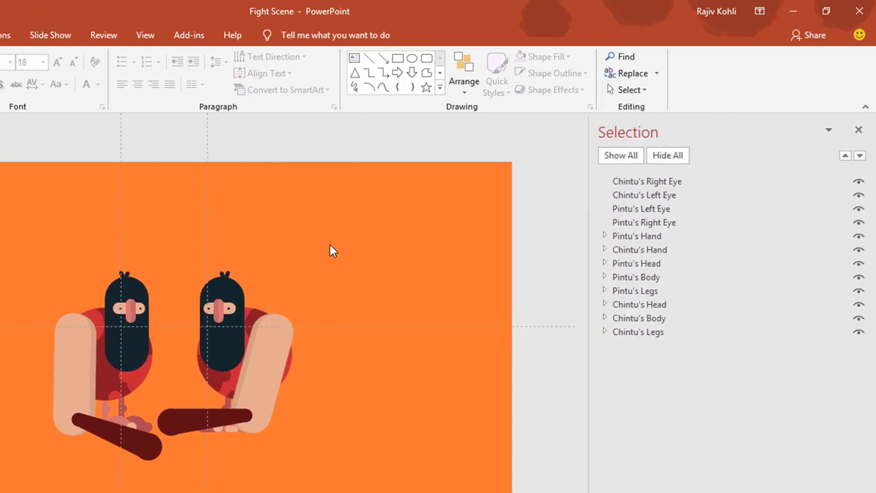
# Select the right caveman's parts, rotate Pintu's Hand to test its swing, then select Chintu's Body
pyautogui.moveTo(324, 239)
pyautogui.mouseDown()
pyautogui.moveTo(195, 464)
pyautogui.moveTo(131, 490)
pyautogui.mouseUp()
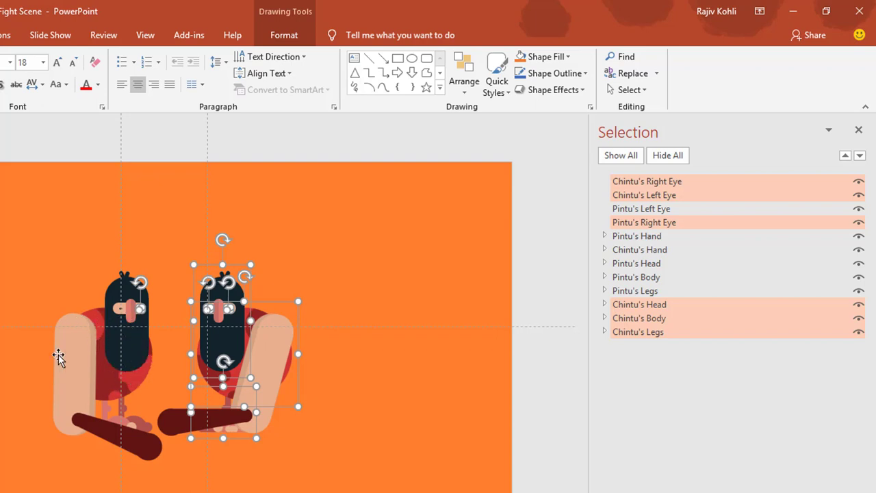
pyautogui.click(58, 248)
pyautogui.click(124, 433)
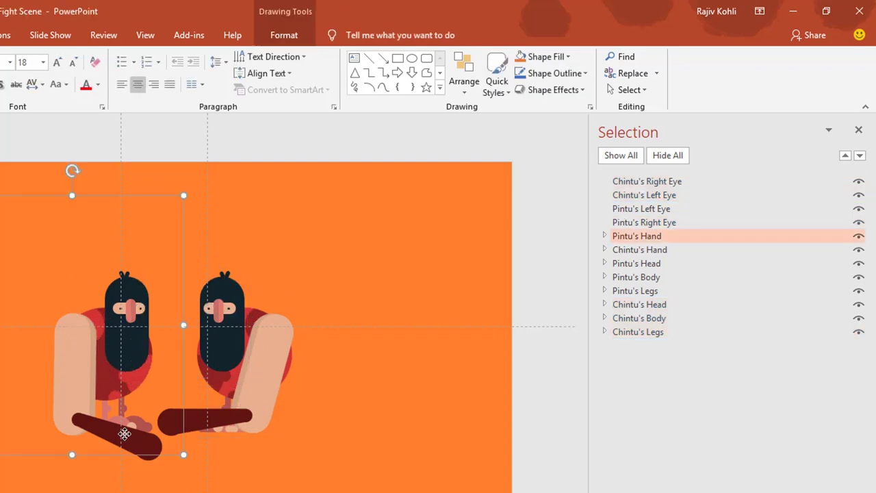
pyautogui.moveTo(72, 172); pyautogui.dragTo(89, 202)
pyautogui.click(252, 317)
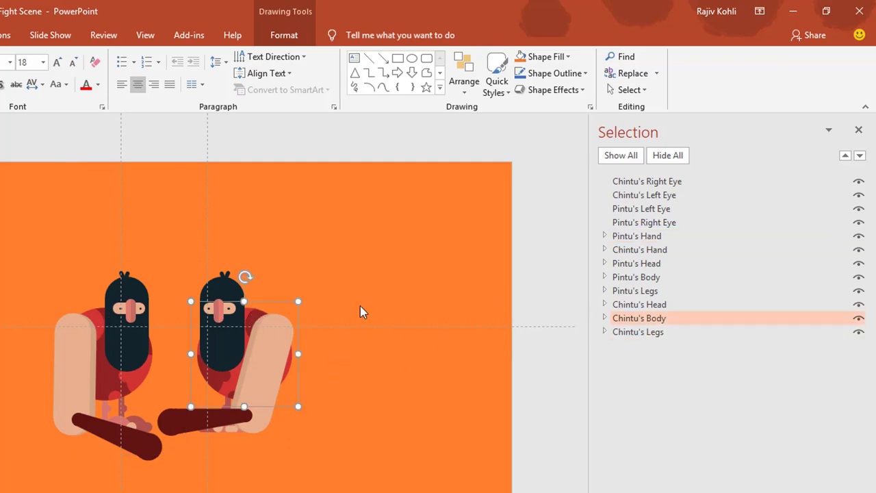
pyautogui.click(37, 33)
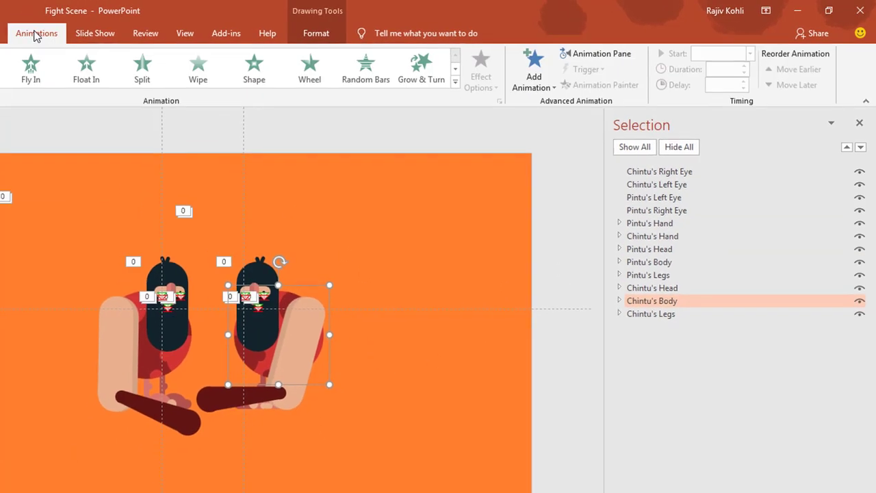
# Open the Animation Pane and narrow the Selection pane beside it
pyautogui.click(599, 59)
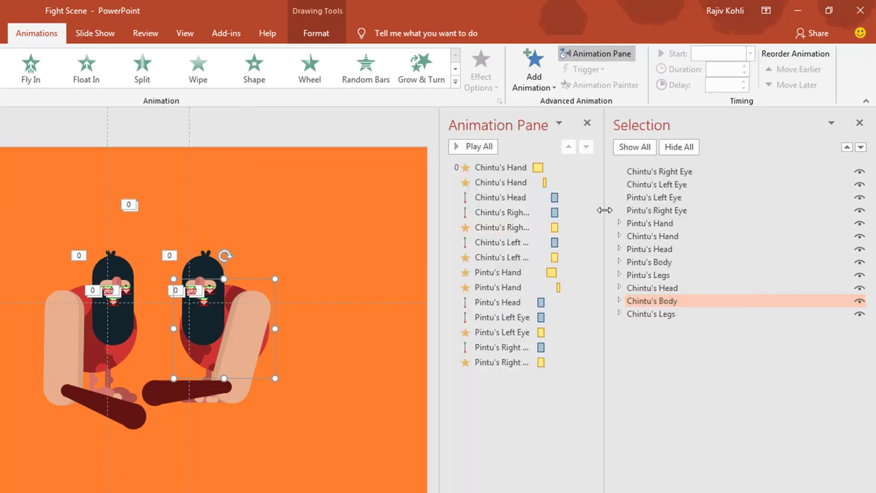
pyautogui.moveTo(604, 210); pyautogui.dragTo(763, 207)
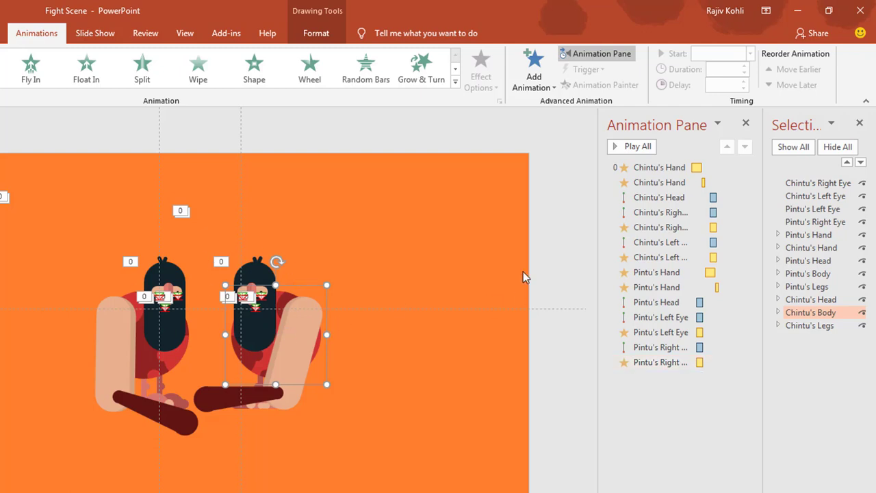
pyautogui.click(331, 264)
pyautogui.moveTo(353, 226)
pyautogui.mouseDown()
pyautogui.moveTo(334, 458)
pyautogui.moveTo(173, 492)
pyautogui.mouseUp()
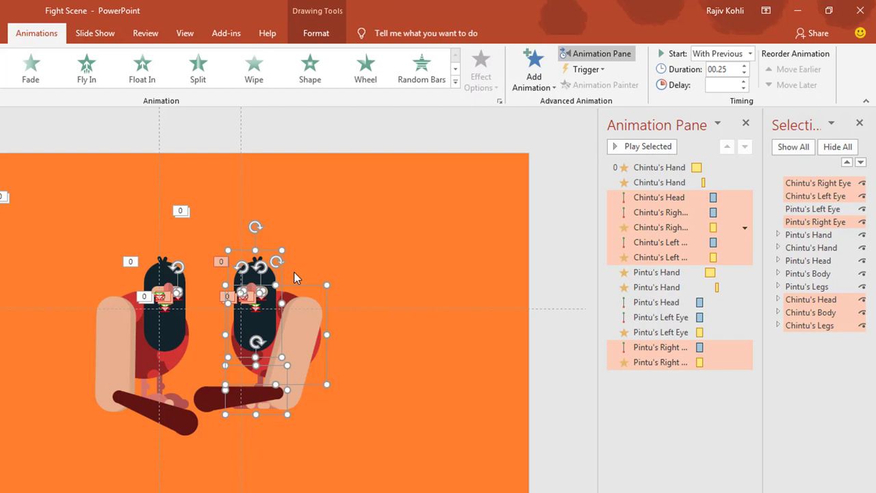
pyautogui.click(355, 264)
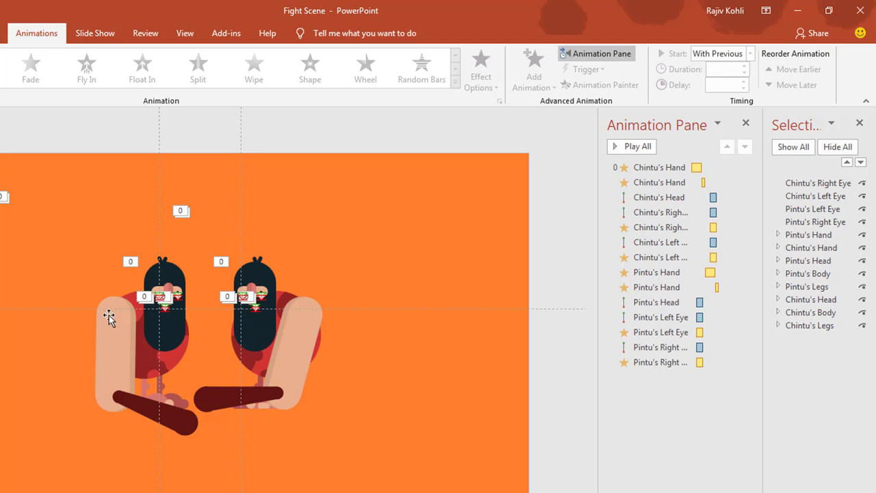
# Select every animation in the Animation Pane and delete them all
pyautogui.click(658, 168)
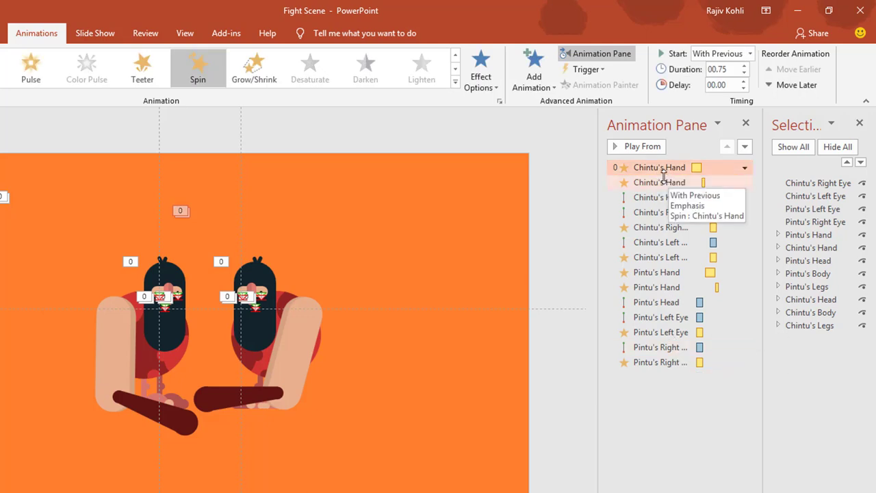
pyautogui.keyDown('shift'); pyautogui.click(654, 363); pyautogui.keyUp('shift')
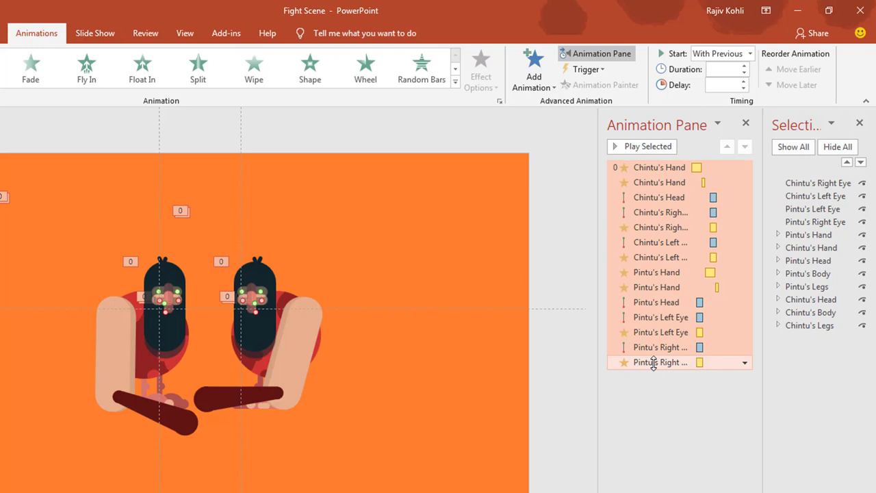
pyautogui.press('Delete')
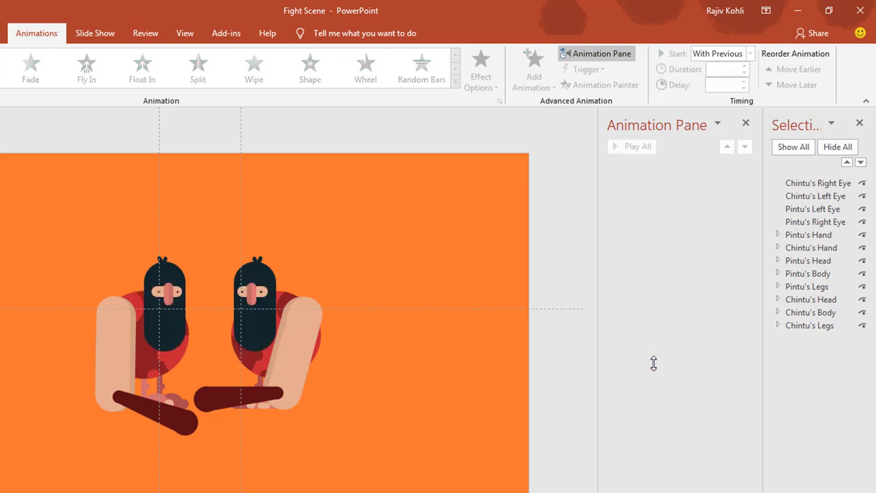
pyautogui.click(260, 274)
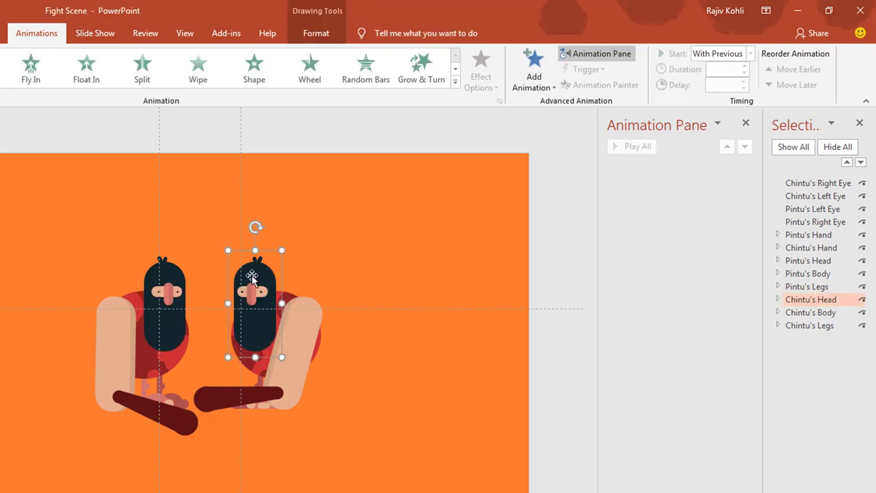
pyautogui.scroll(3, 255, 305)
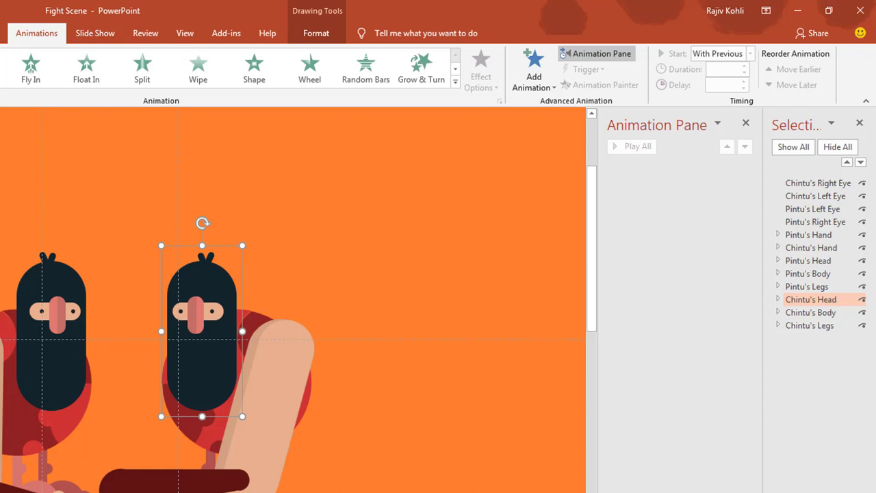
pyautogui.scroll(3, 29, 70)
pyautogui.click(36, 69)
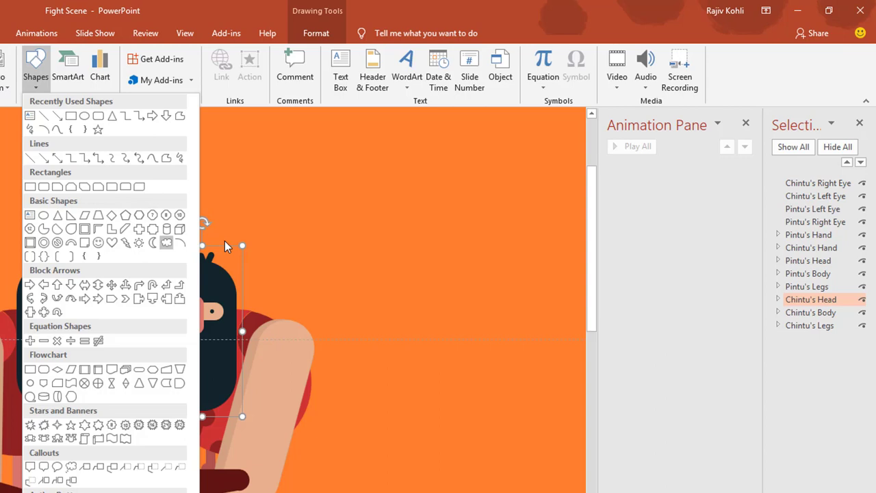
pyautogui.click(311, 233)
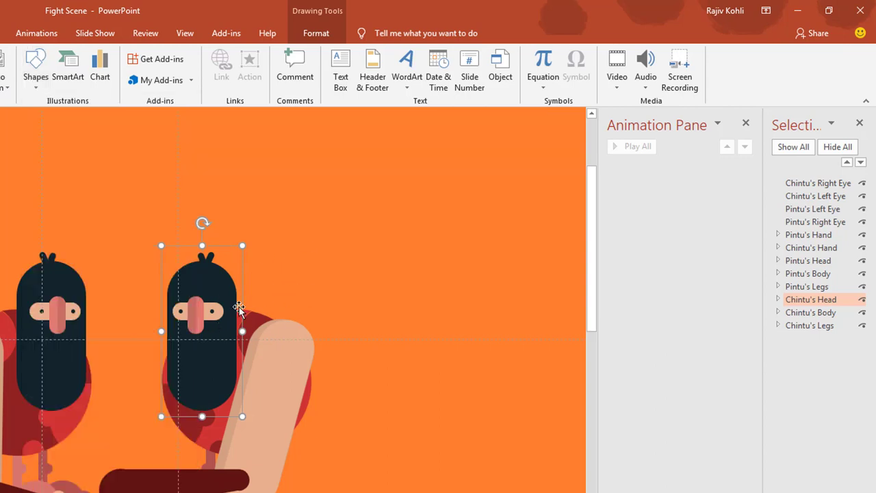
pyautogui.press('Escape')
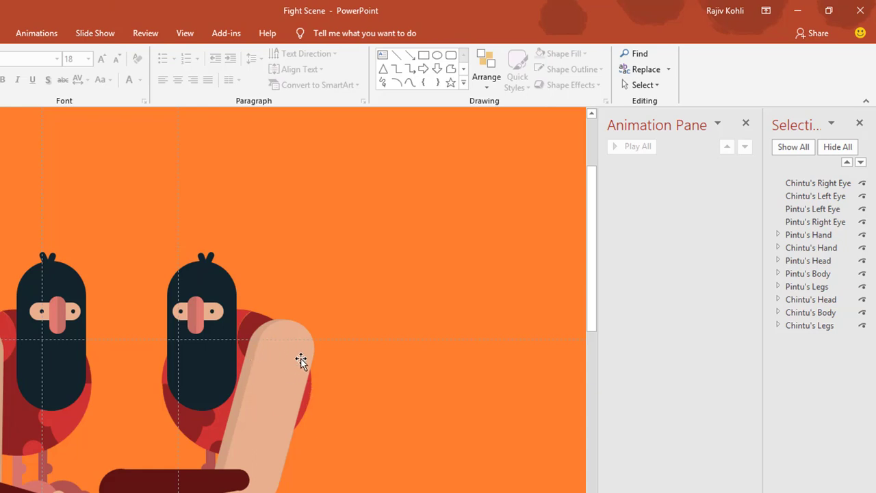
pyautogui.click(284, 362)
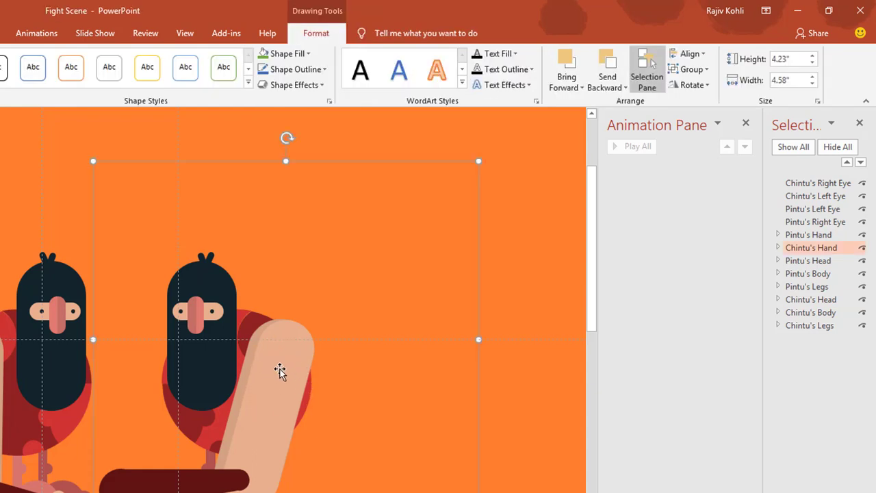
pyautogui.click(263, 58)
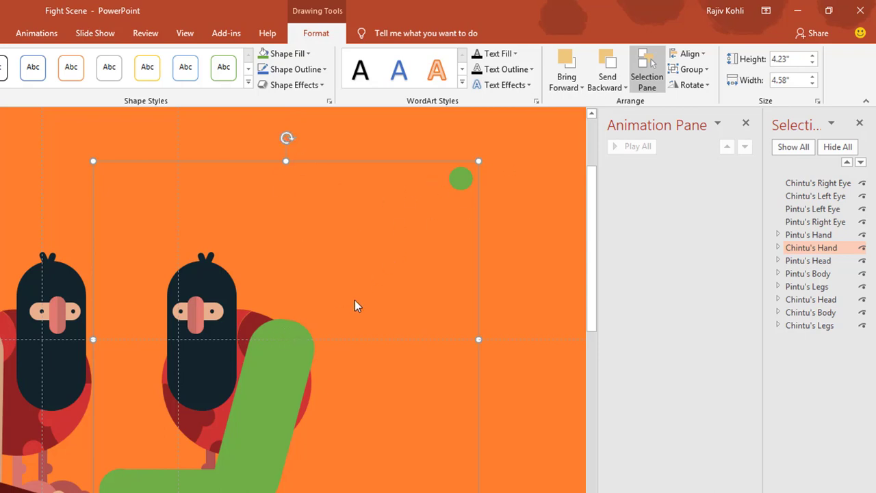
pyautogui.click(461, 179)
pyautogui.moveTo(464, 179); pyautogui.dragTo(528, 178)
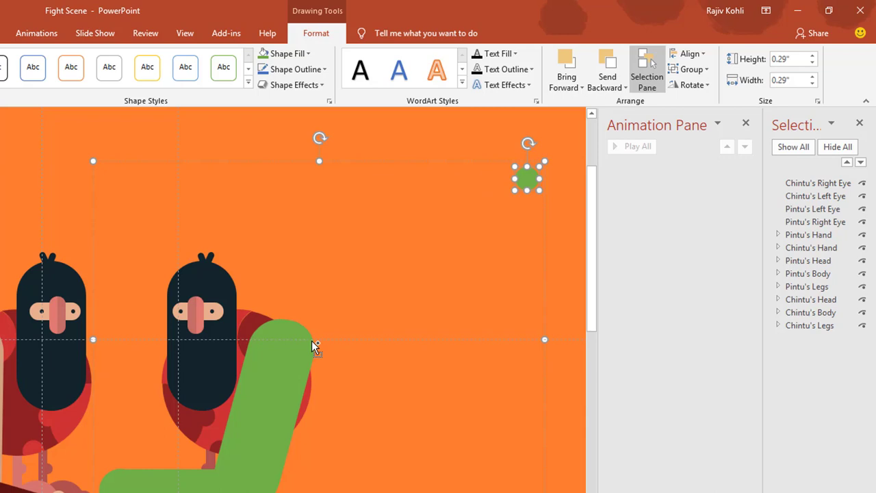
pyautogui.hotkey('ctrl', 'z')
pyautogui.hotkey('ctrl', 'z')
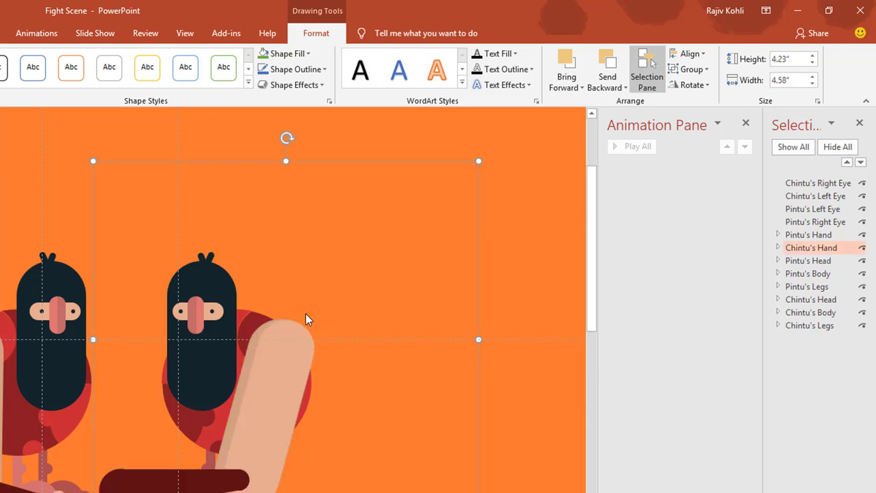
pyautogui.click(35, 33)
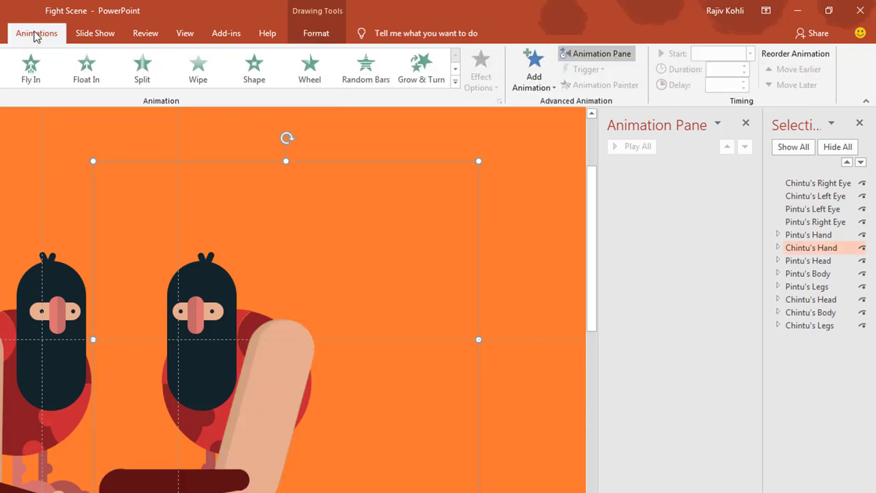
# Add a Spin to Chintu's Hand, starting With Previous, lasting 0.75 seconds
pyautogui.click(528, 75)
pyautogui.click(707, 255)
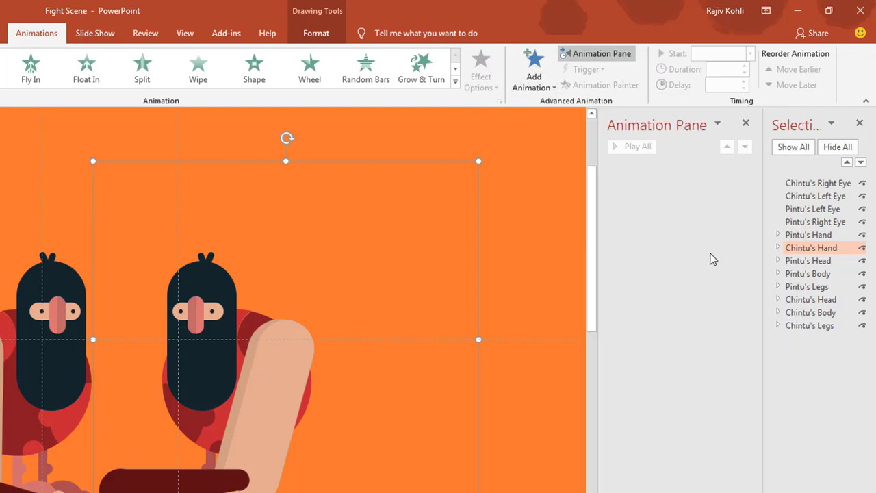
pyautogui.click(750, 54)
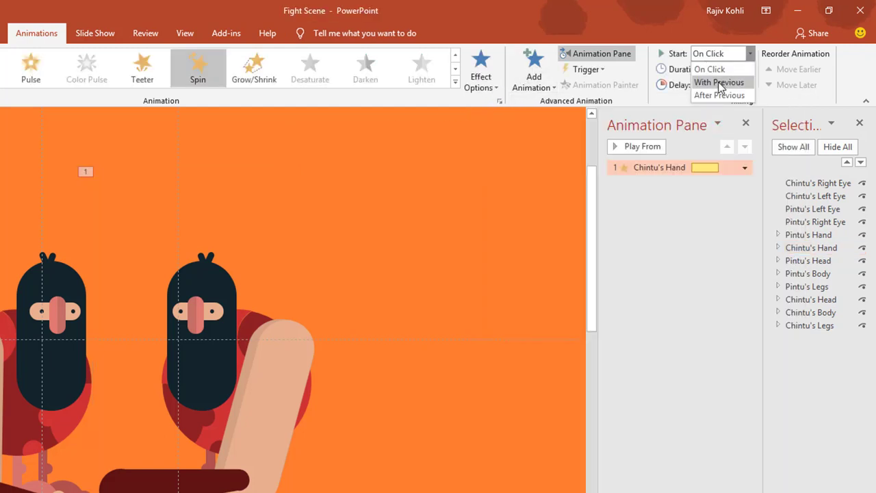
pyautogui.click(718, 82)
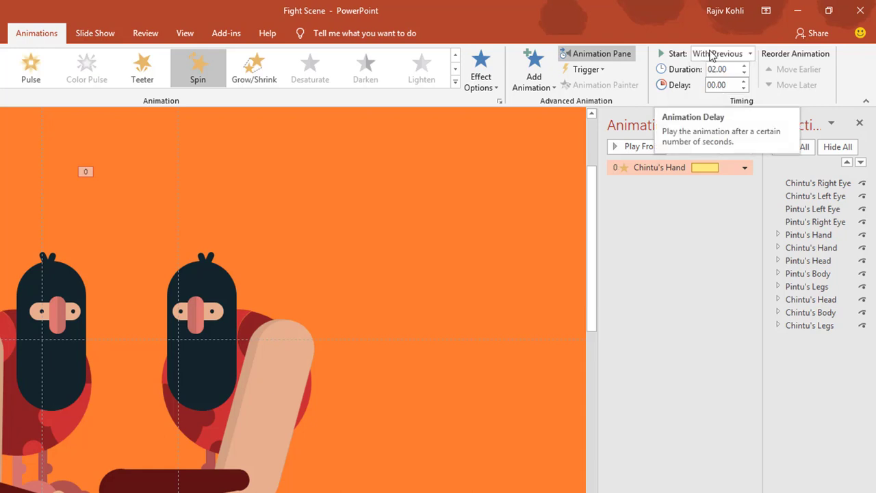
pyautogui.click(725, 71)
pyautogui.write('0')
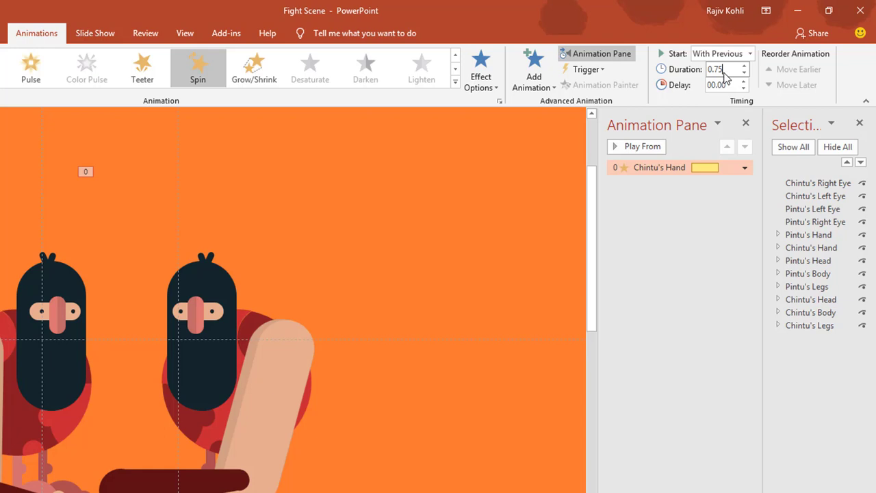
pyautogui.write('.75')
pyautogui.press('Return')
pyautogui.click(726, 84)
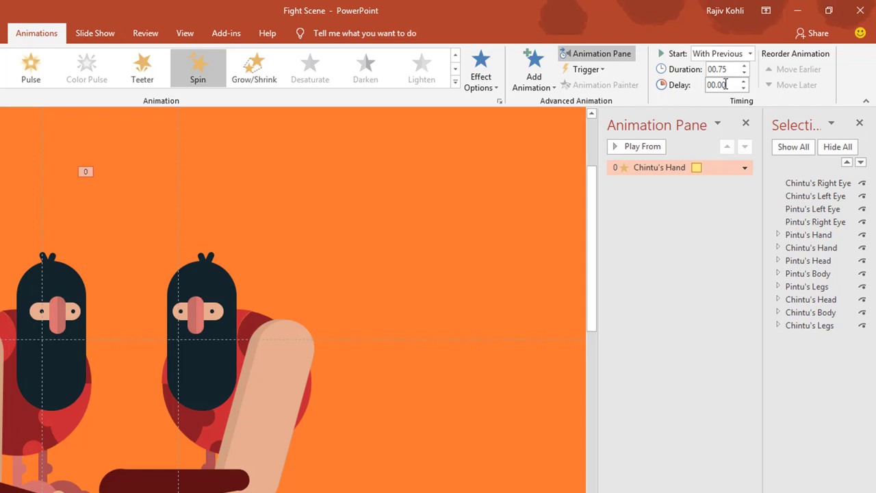
# Set the hand spin's amount to a custom 385° counterclockwise, then switch to Chrome
pyautogui.doubleClick(659, 168)
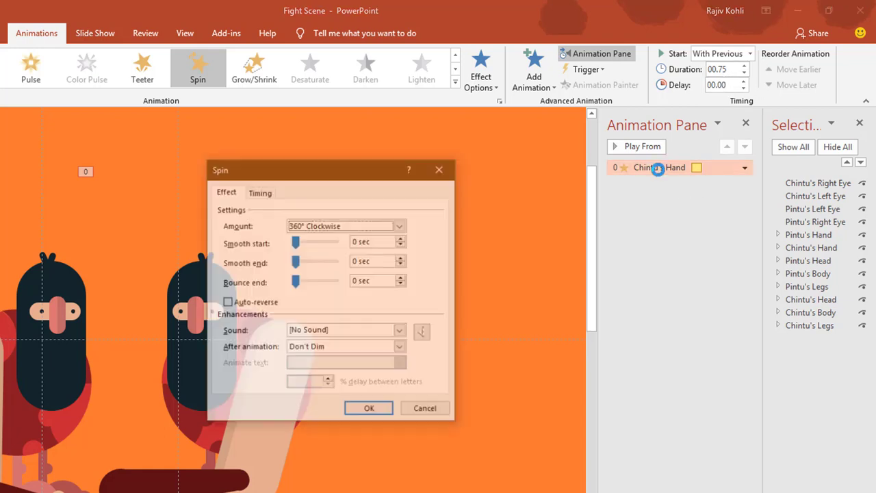
pyautogui.click(324, 230)
pyautogui.click(377, 303)
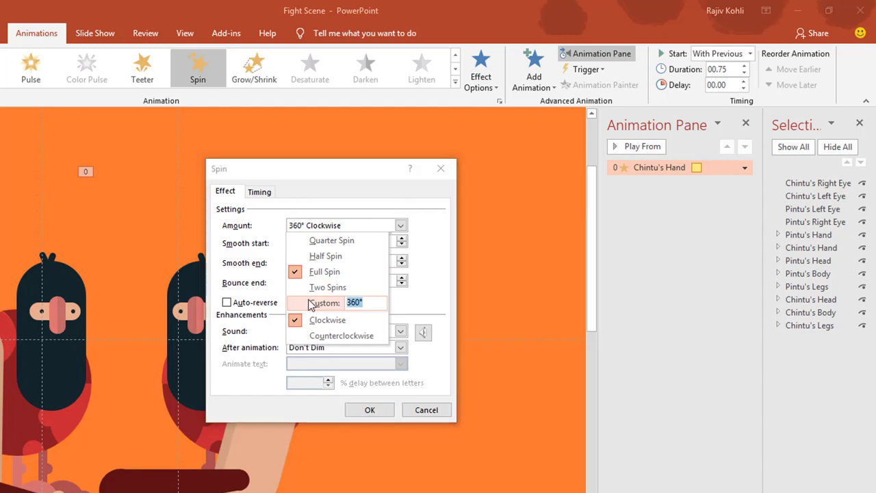
pyautogui.write('3')
pyautogui.press('Return')
pyautogui.click(342, 226)
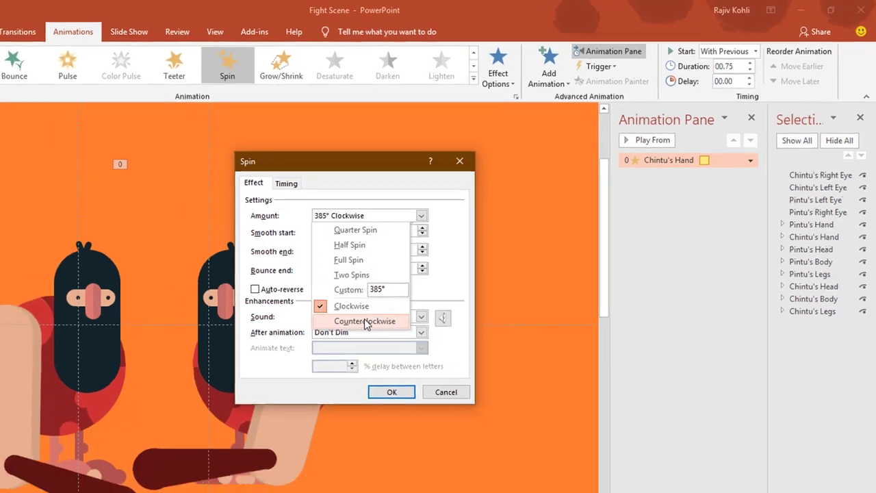
pyautogui.click(342, 335)
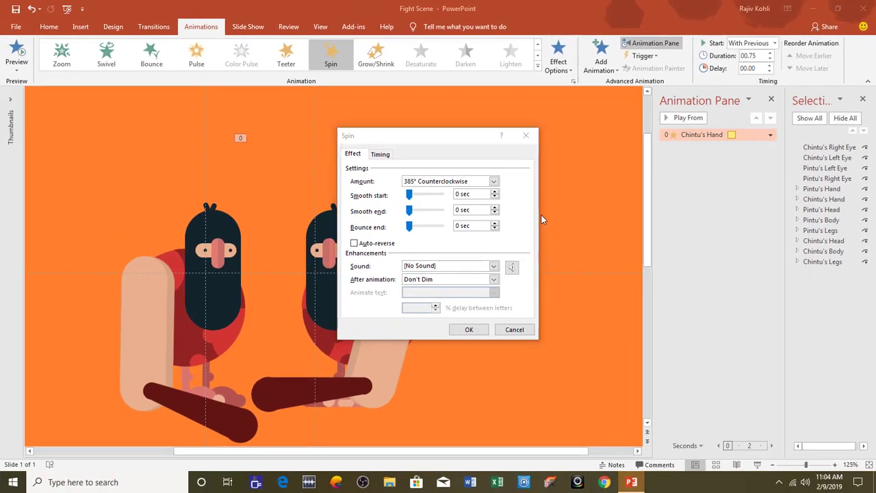
pyautogui.hotkey('alt', 'Tab')
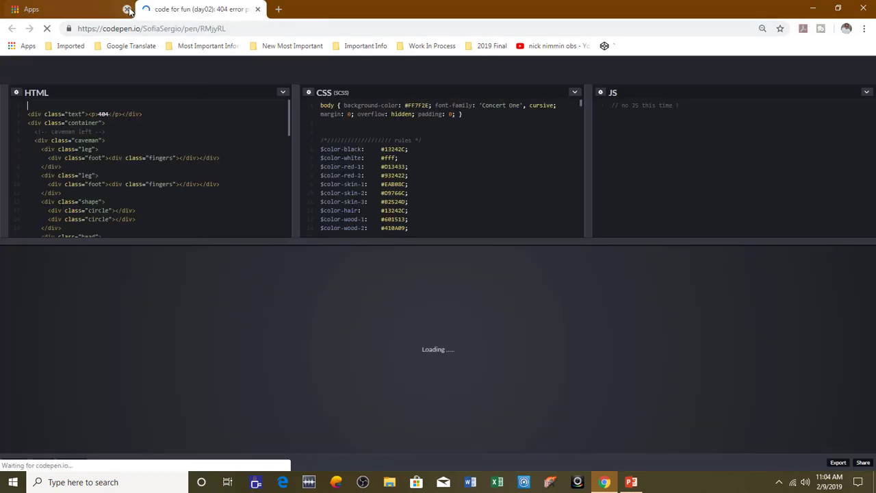
# Close the leftover Apps tab so the CodePen caveman pen loads
pyautogui.click(127, 9)
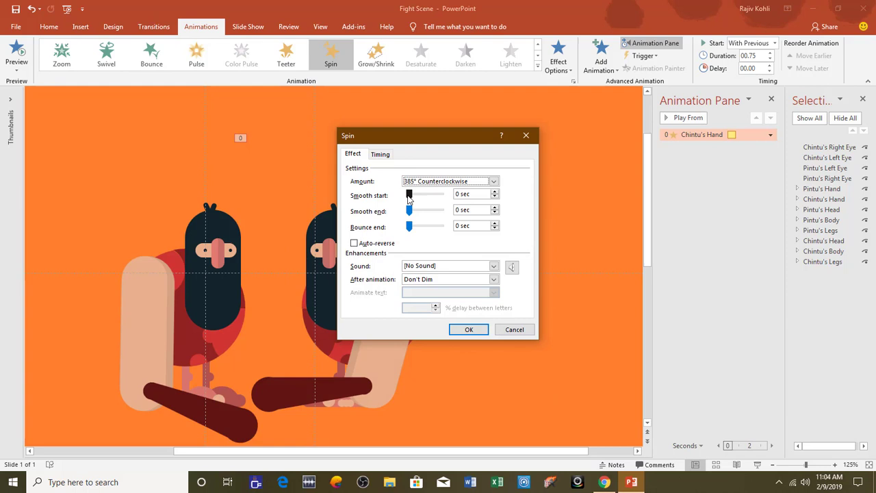
# Set the hand spin's smooth end to 0.35 s, confirm it, and play the slide show
pyautogui.moveTo(472, 210); pyautogui.dragTo(386, 206)
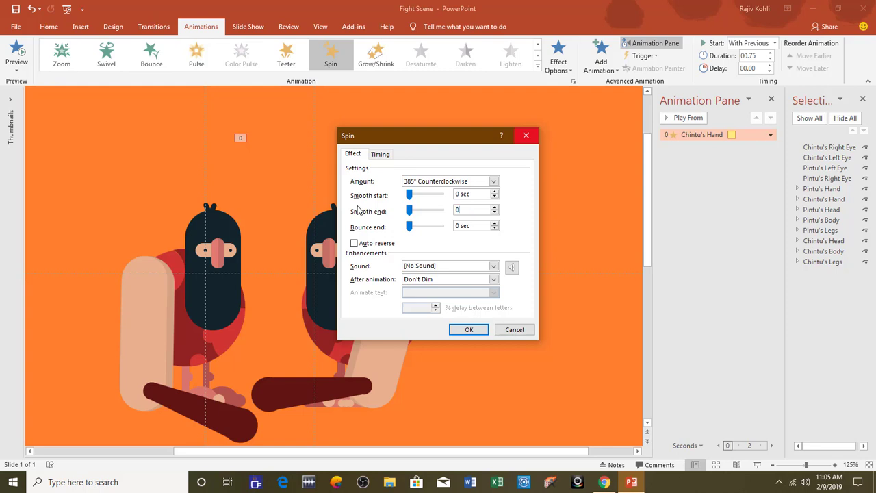
pyautogui.press('Tab')
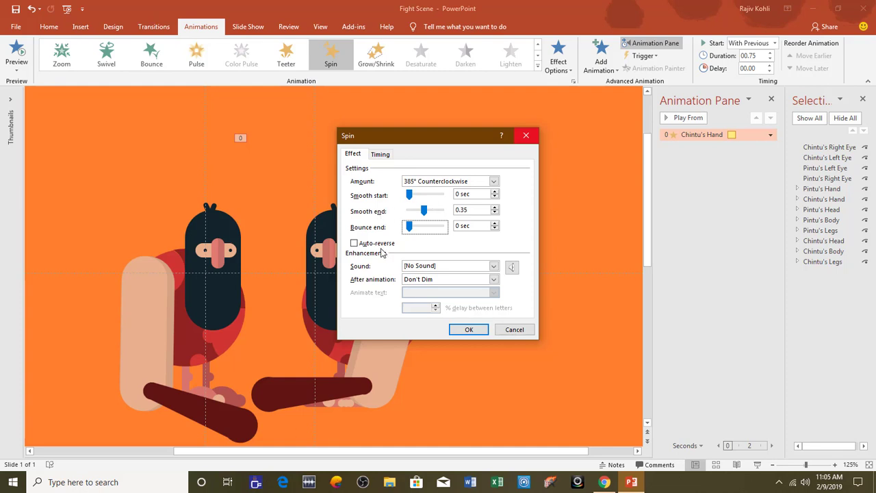
pyautogui.click(381, 154)
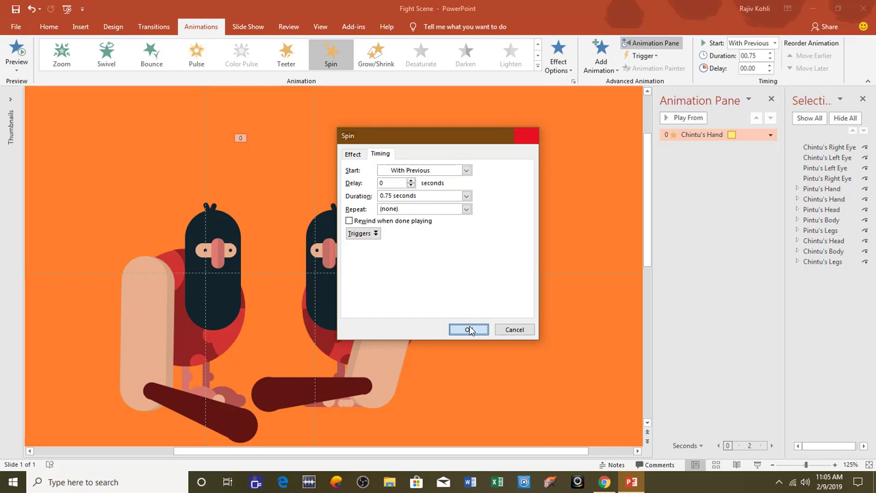
pyautogui.click(469, 328)
pyautogui.click(758, 464)
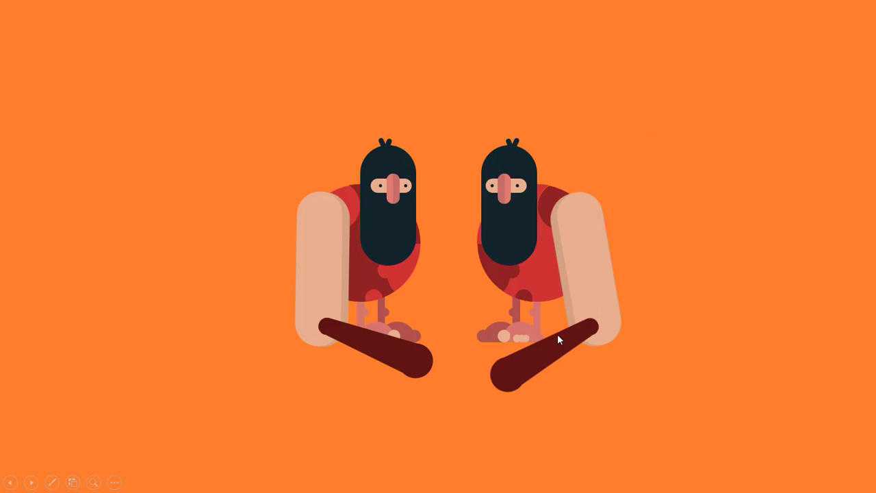
# Exit the slide show and return to editing the cavemen slide
pyautogui.press('Escape')
# Add a second Spin to Chintu's Hand, starting With Previous
pyautogui.click(387, 293)
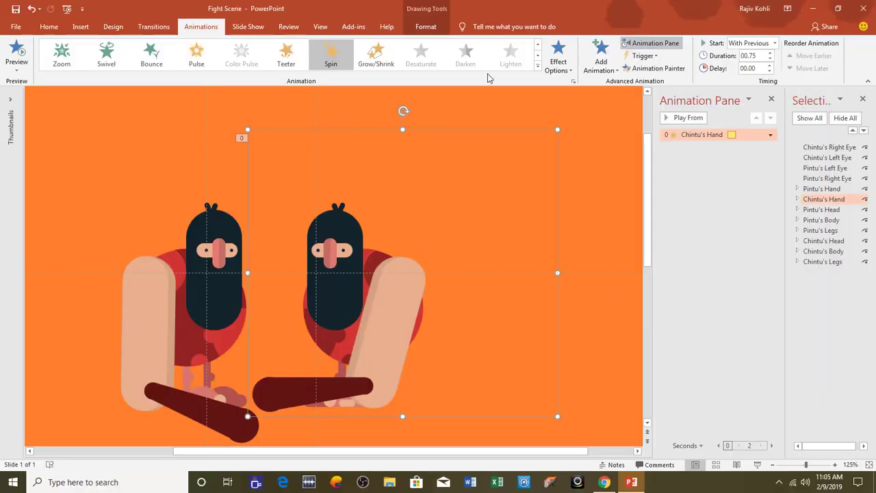
pyautogui.click(593, 63)
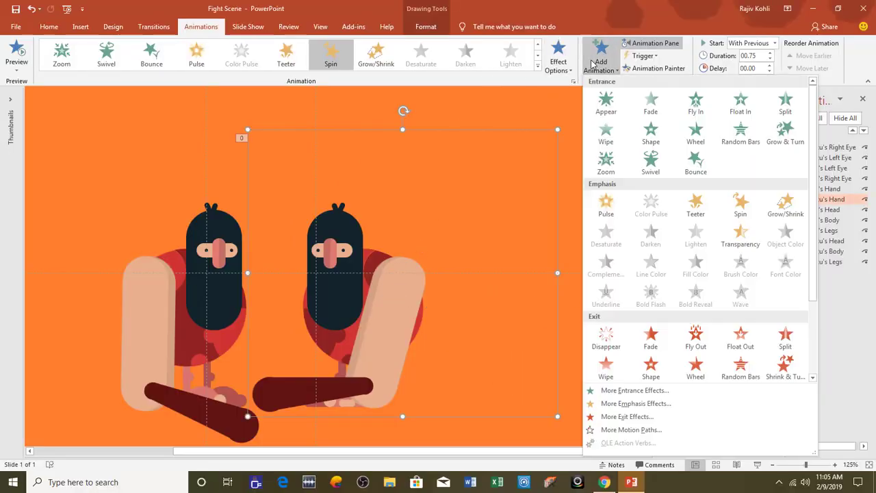
pyautogui.click(734, 208)
pyautogui.click(773, 43)
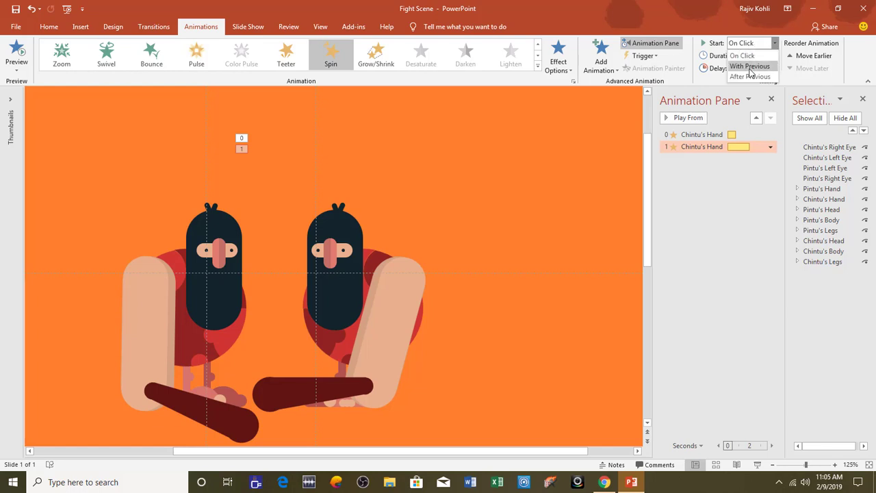
pyautogui.click(749, 66)
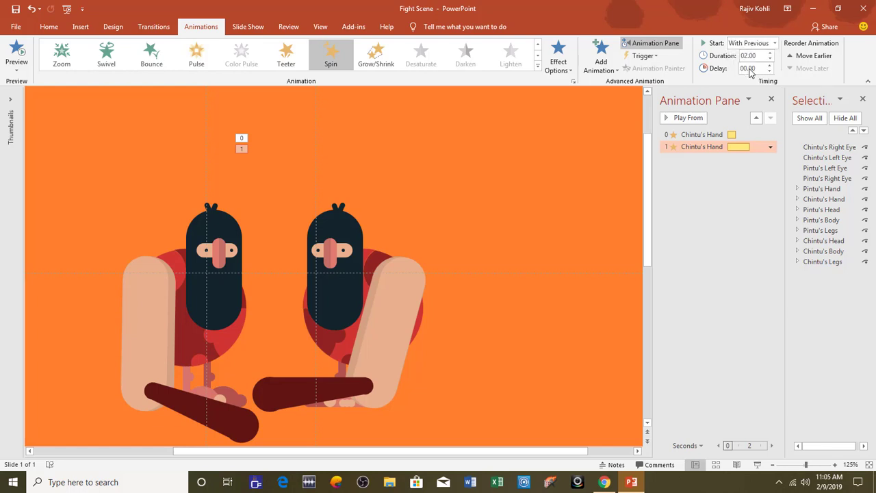
# Set the second spin's amount to a custom 25° clockwise
pyautogui.doubleClick(686, 146)
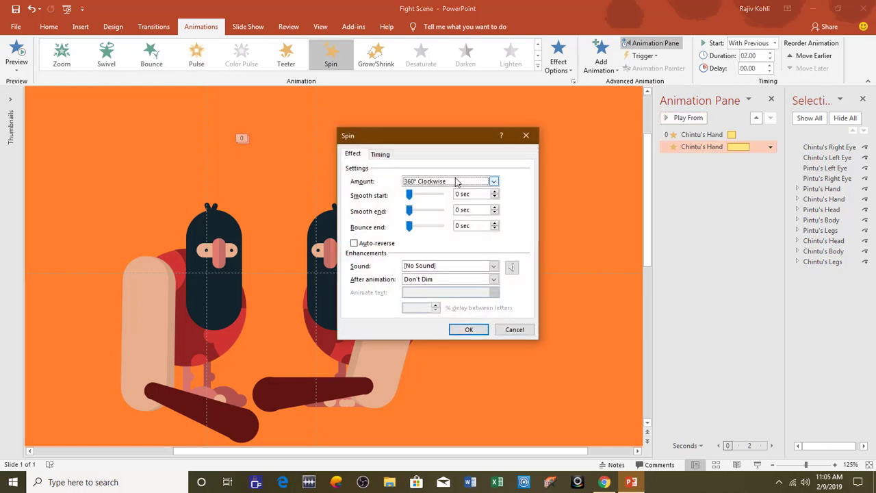
pyautogui.click(492, 181)
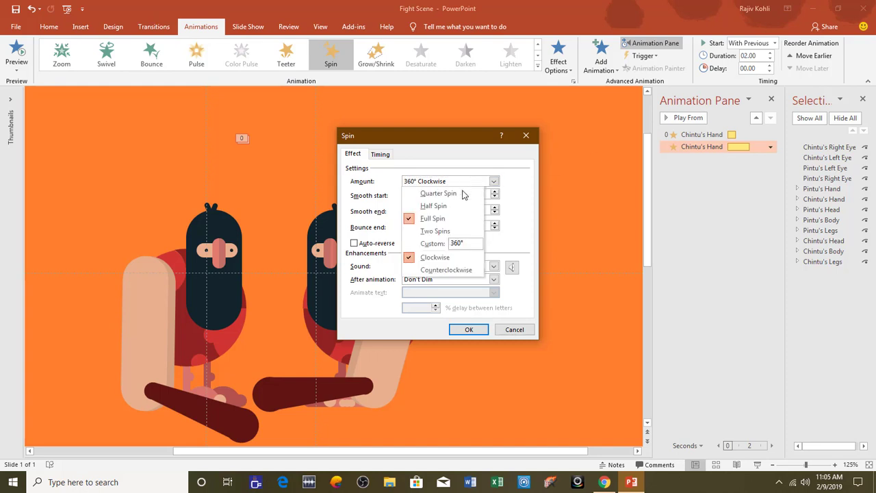
pyautogui.click(471, 244)
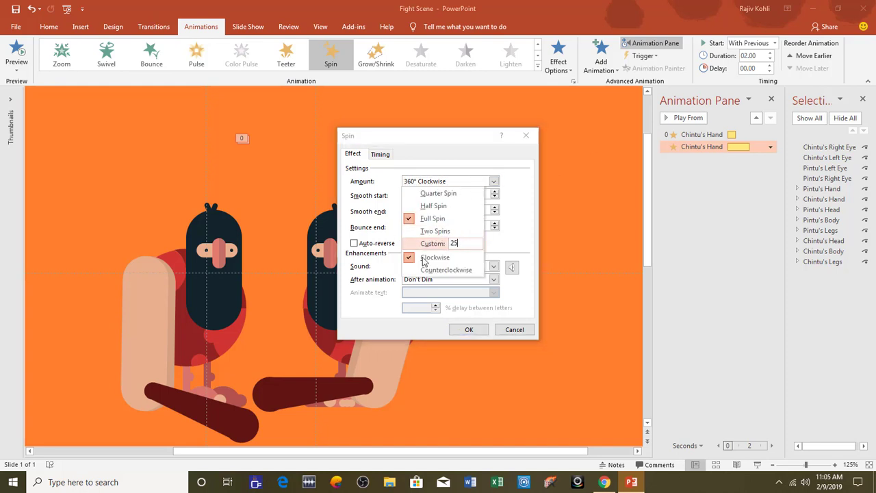
pyautogui.write('25')
pyautogui.click(425, 258)
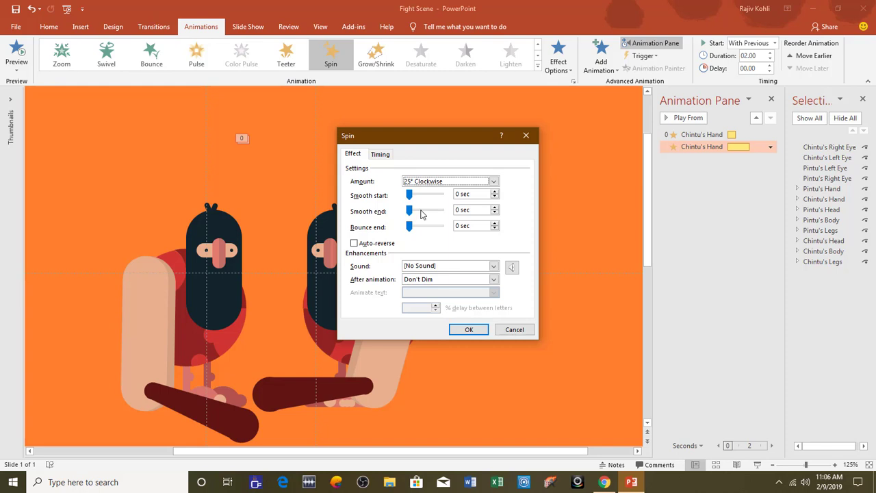
pyautogui.click(469, 329)
# Give the second spin a 0.25-second duration and a 0.75-second delay
pyautogui.click(753, 56)
pyautogui.write('00.25')
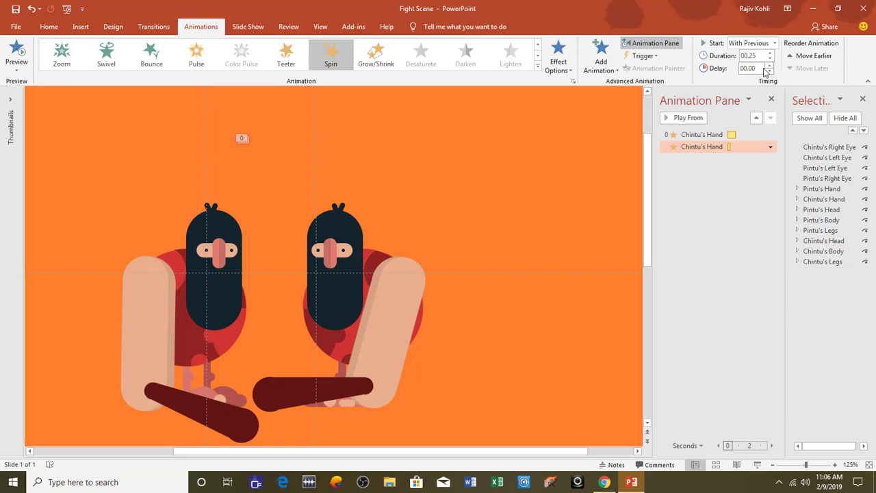
pyautogui.click(758, 71)
pyautogui.press('BackSpace')
pyautogui.write('.75')
pyautogui.press('Return')
pyautogui.click(757, 465)
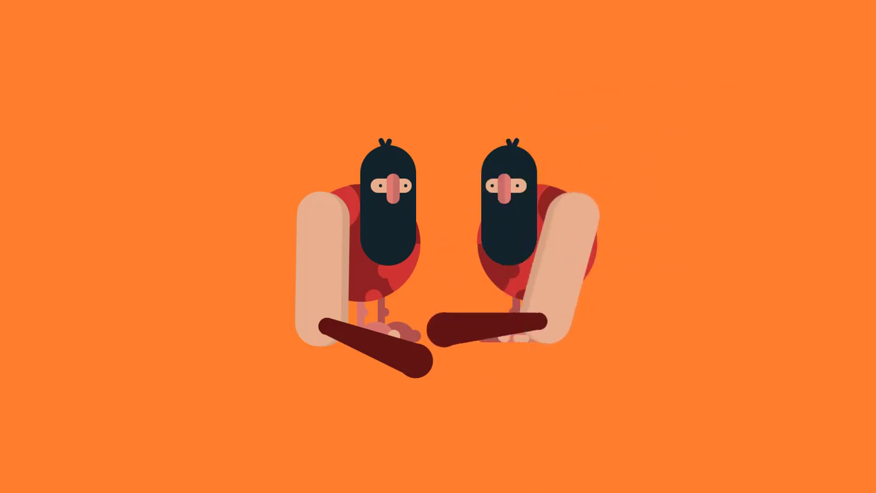
pyautogui.press('Escape')
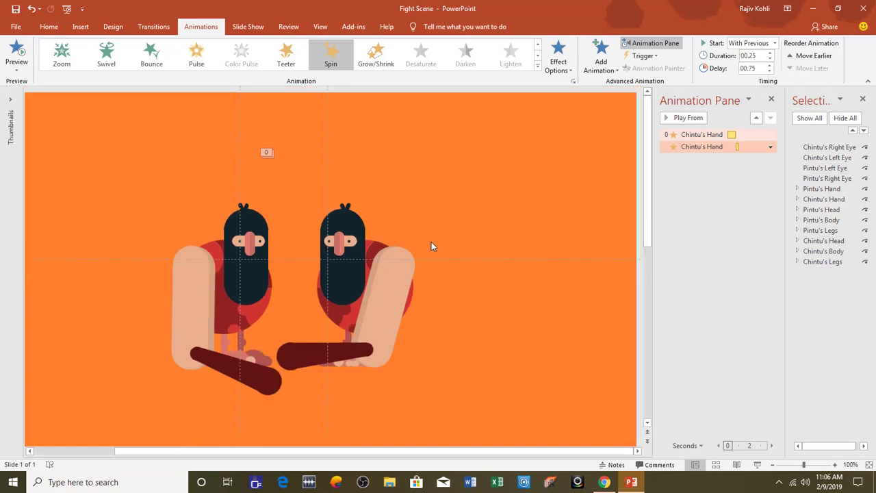
pyautogui.click(357, 233)
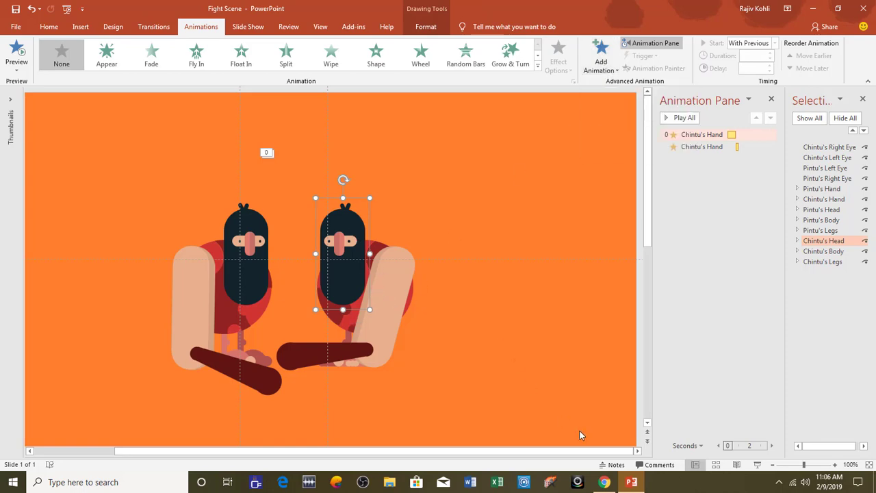
# View the CodePen 404 caveman reference in Chrome, then return to PowerPoint
pyautogui.hotkey('alt', 'Tab')
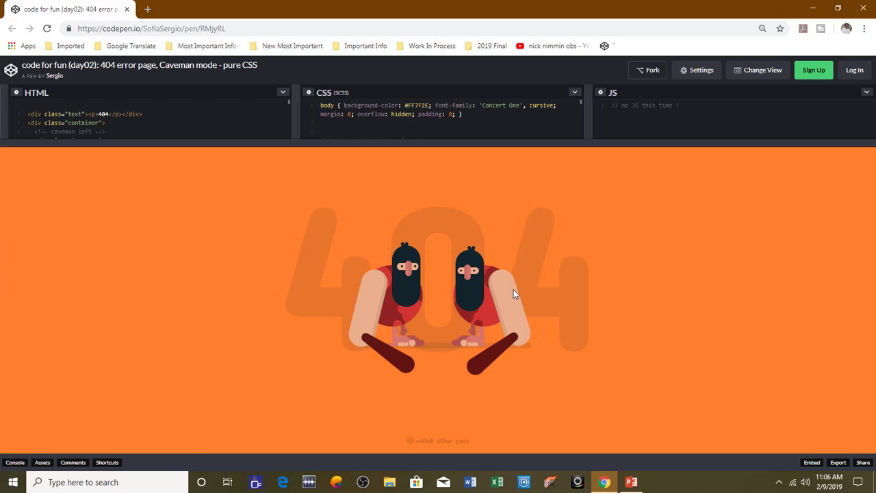
pyautogui.click(631, 481)
# Add a Down Lines motion path to Chintu's head and shorten it to a small dip
pyautogui.click(611, 63)
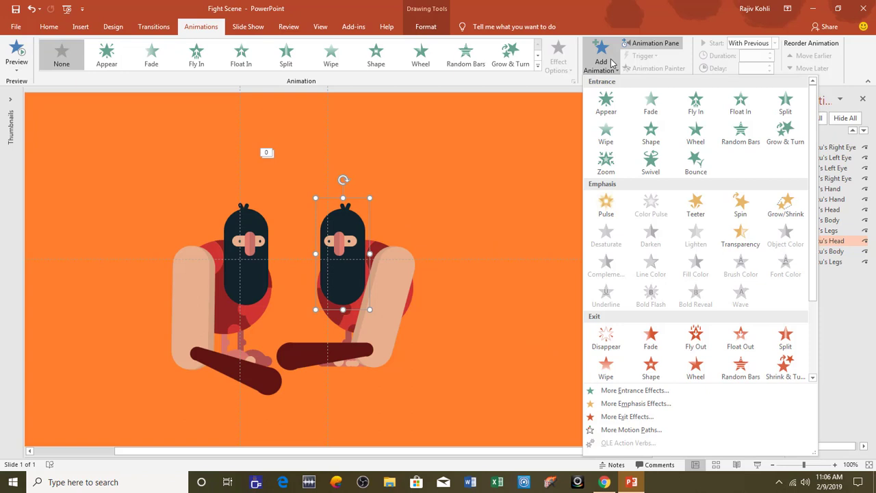
pyautogui.click(624, 430)
pyautogui.scroll(-2, 452, 219)
pyautogui.click(455, 251)
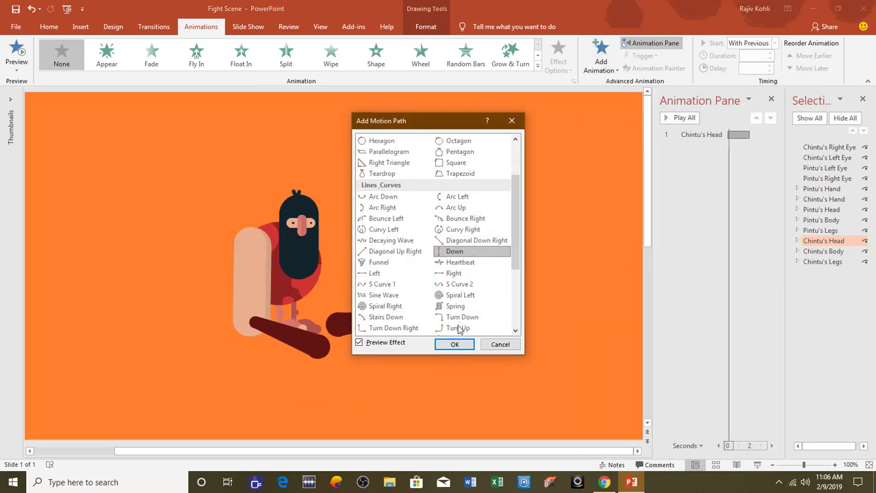
pyautogui.click(455, 344)
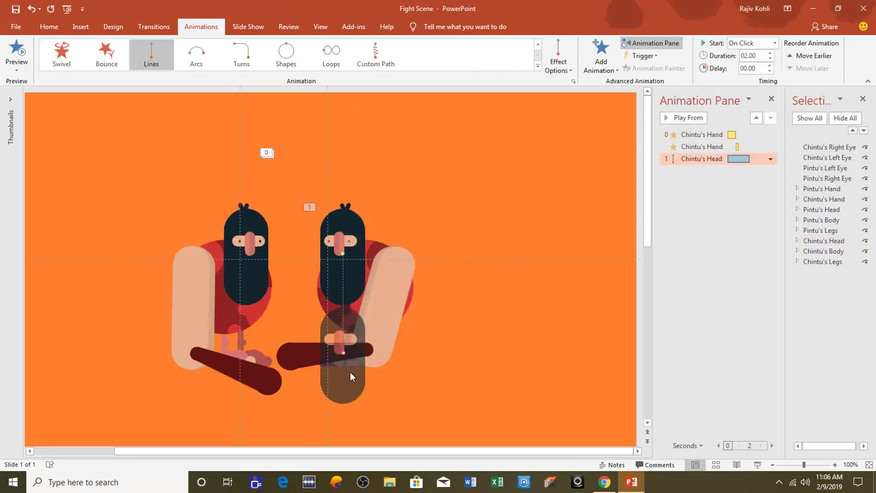
pyautogui.moveTo(344, 353); pyautogui.dragTo(344, 263)
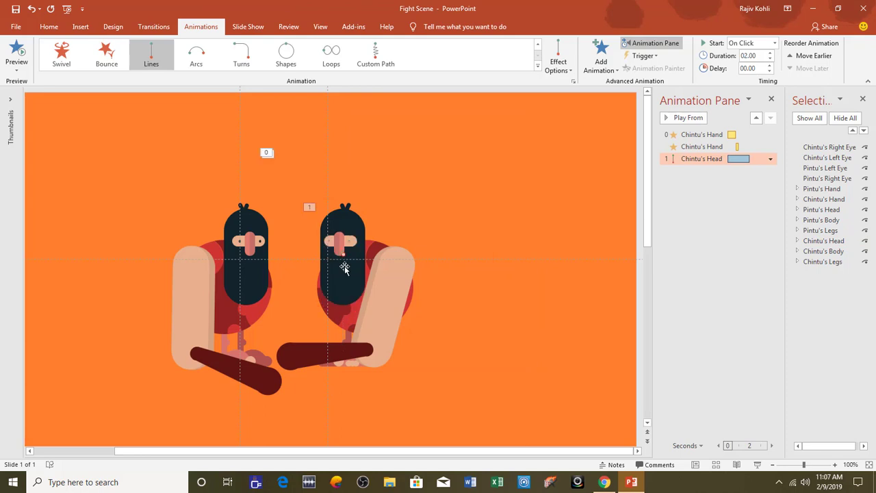
# Move the head path's end point slightly lower
pyautogui.click(361, 246)
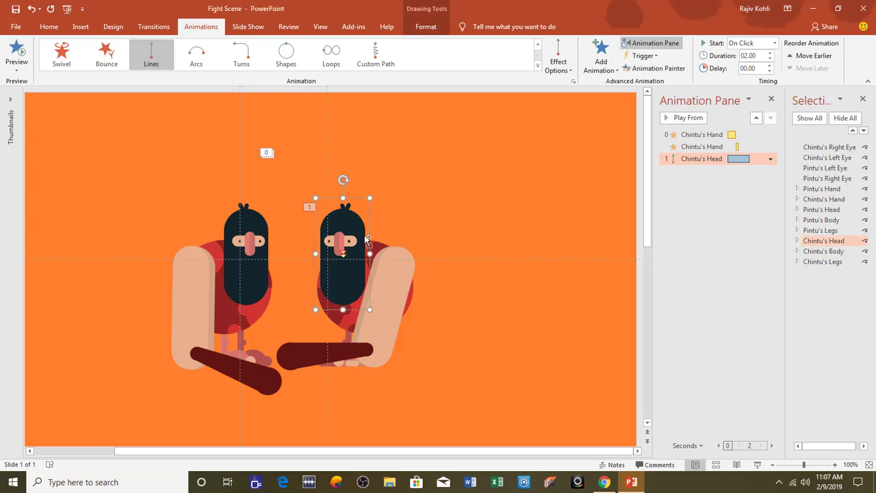
pyautogui.keyDown('ctrl'); pyautogui.scroll(5, 365, 259); pyautogui.keyUp('ctrl')
pyautogui.keyDown('ctrl'); pyautogui.scroll(5, 365, 258); pyautogui.keyUp('ctrl')
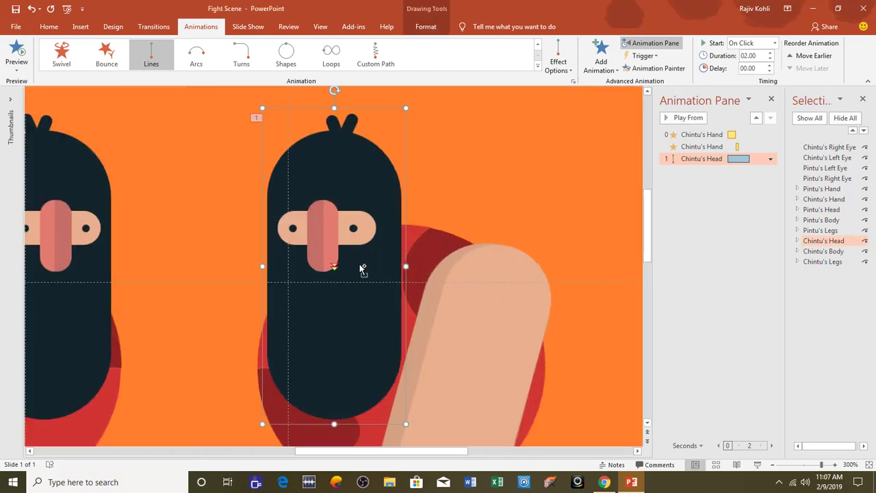
pyautogui.click(335, 269)
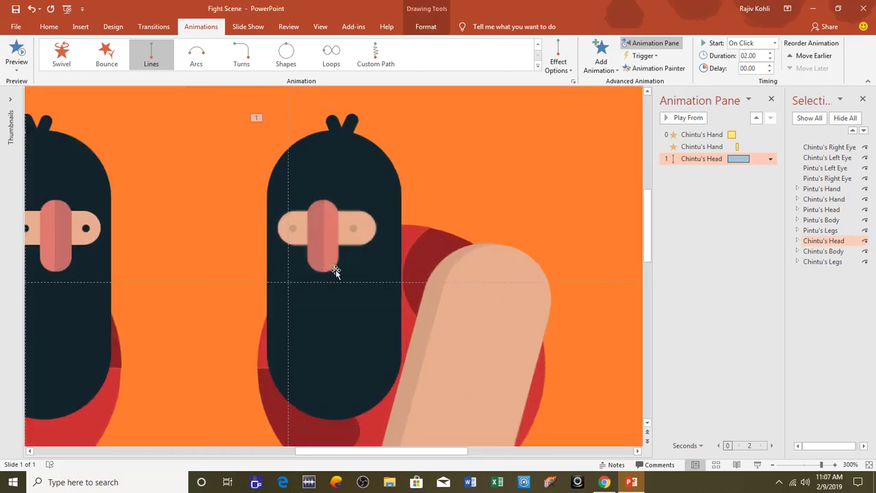
pyautogui.moveTo(333, 267); pyautogui.dragTo(333, 289)
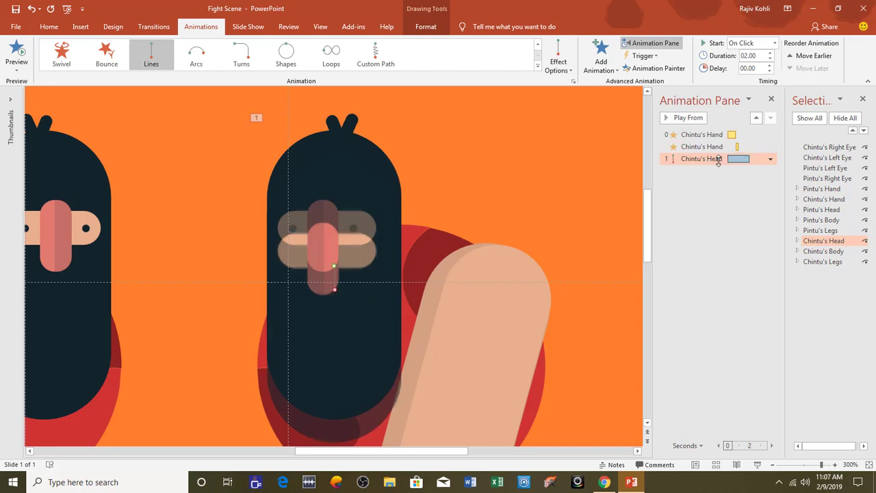
# Set the head dip to start With Previous, with 0.25 s duration and 1.35 s delay
pyautogui.click(774, 43)
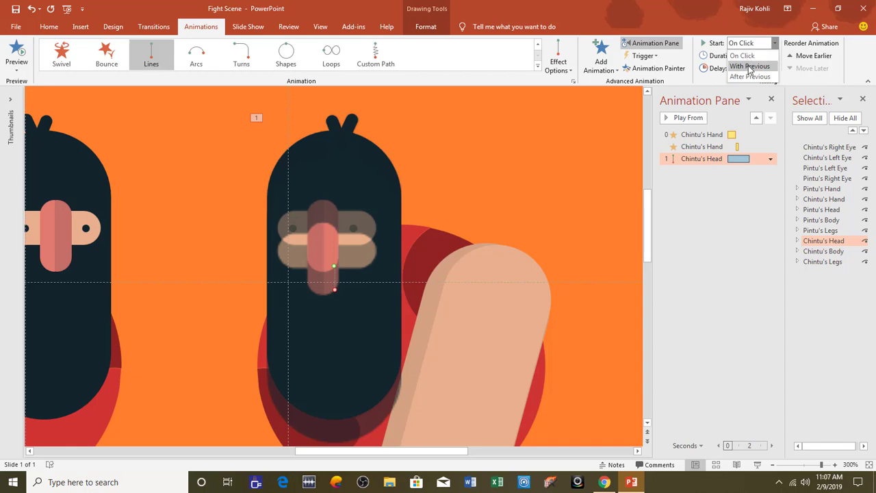
pyautogui.click(750, 67)
pyautogui.click(757, 58)
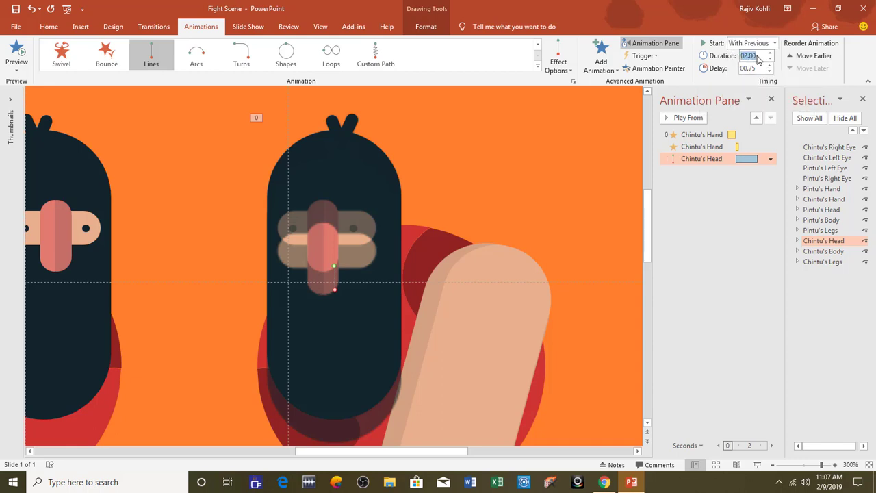
pyautogui.write('0.25')
pyautogui.press('Return')
pyautogui.click(761, 69)
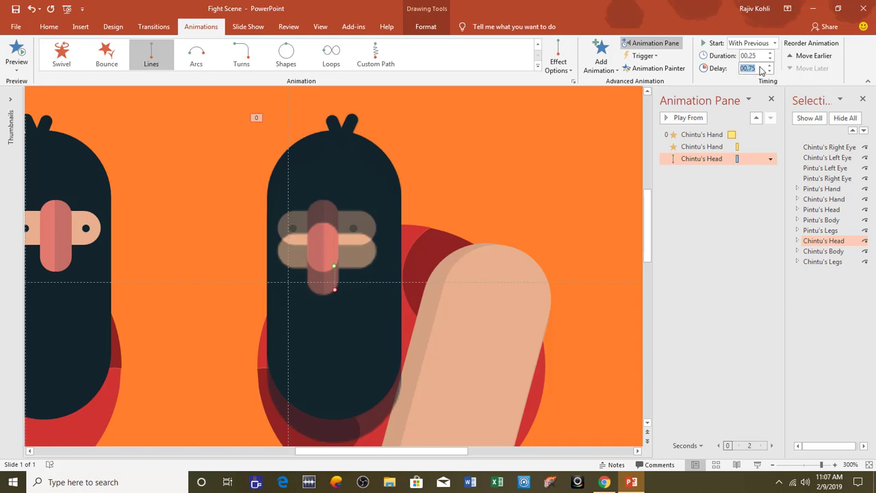
pyautogui.write('1')
# Set the dip to no smooth end, 0.15 s smooth start, and auto-reverse, then preview the slide show
pyautogui.doubleClick(713, 159)
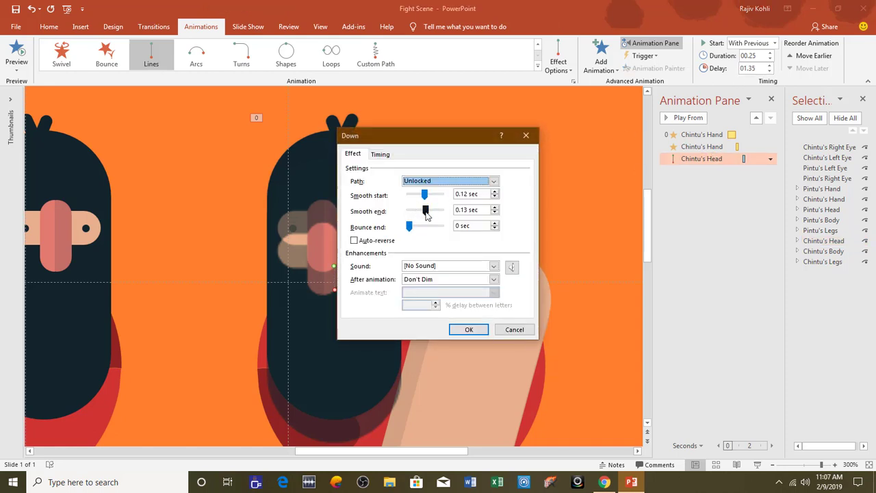
pyautogui.moveTo(425, 212); pyautogui.dragTo(409, 211)
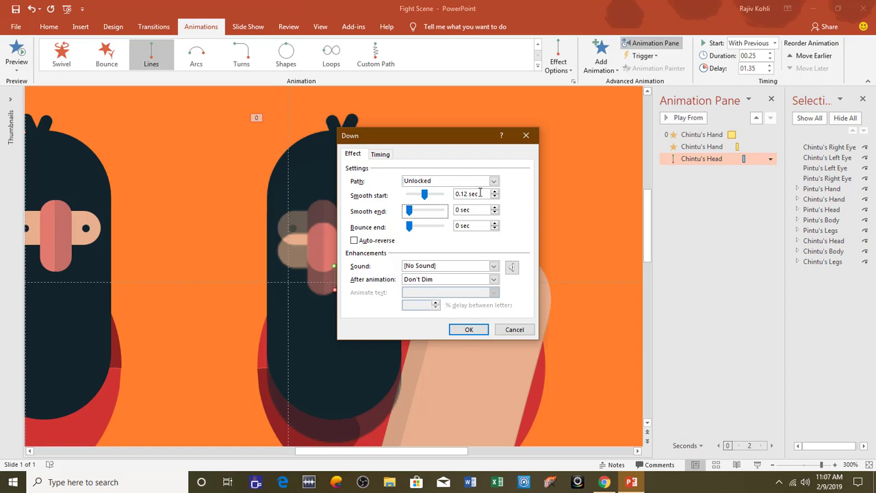
pyautogui.click(494, 192)
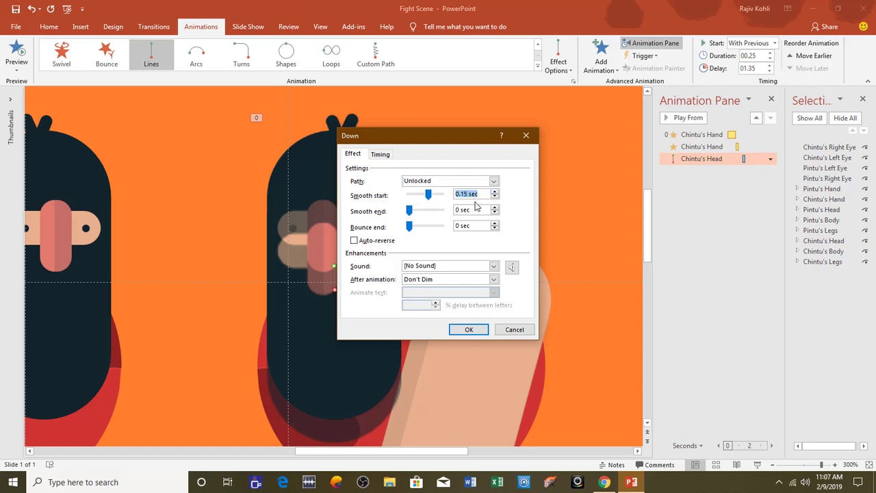
pyautogui.click(355, 241)
pyautogui.click(470, 329)
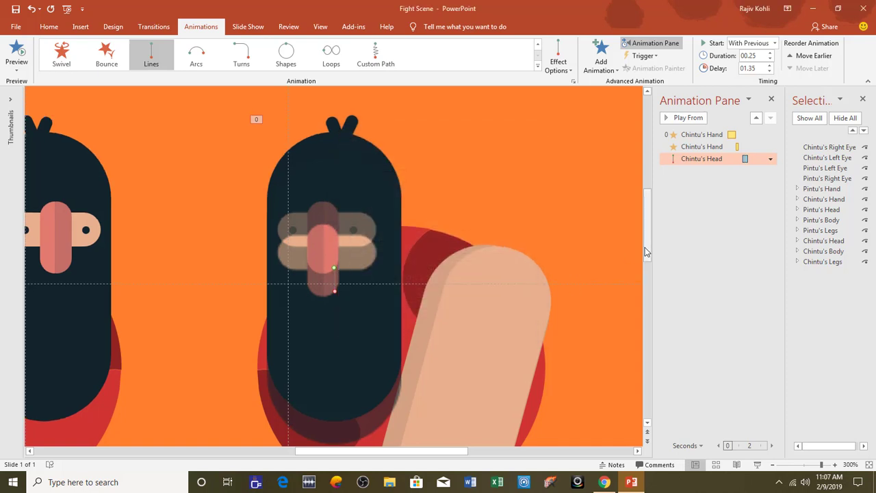
pyautogui.click(760, 466)
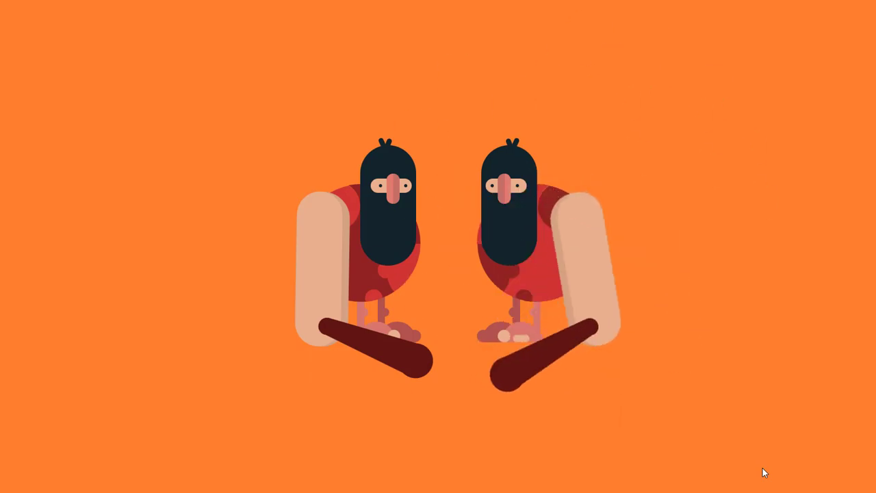
# Exit the slide show and reselect Chintu's head in editing view
pyautogui.press('Escape')
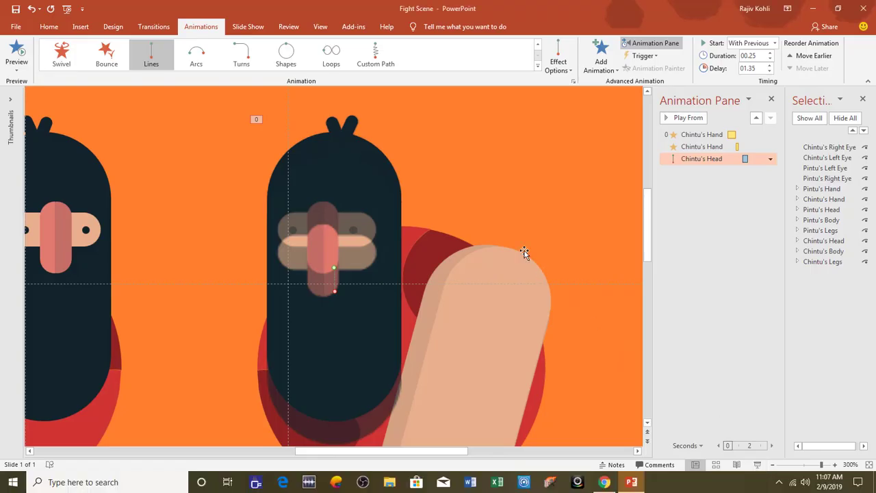
pyautogui.click(435, 195)
pyautogui.click(356, 264)
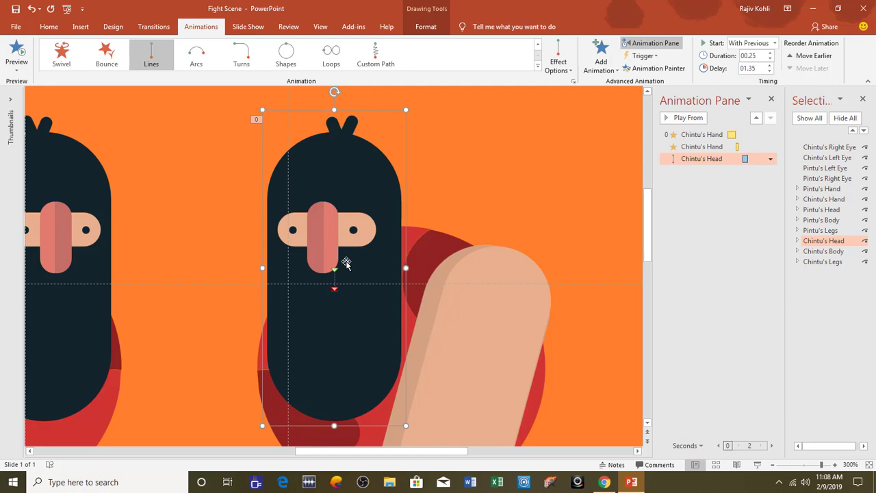
# Copy the head's dip onto Chintu's left eye with Animation Painter and preview it
pyautogui.click(657, 68)
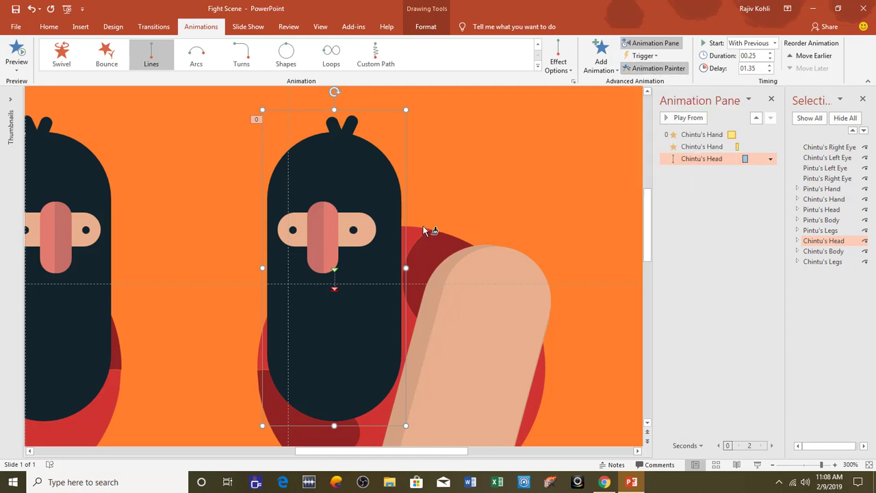
pyautogui.click(360, 235)
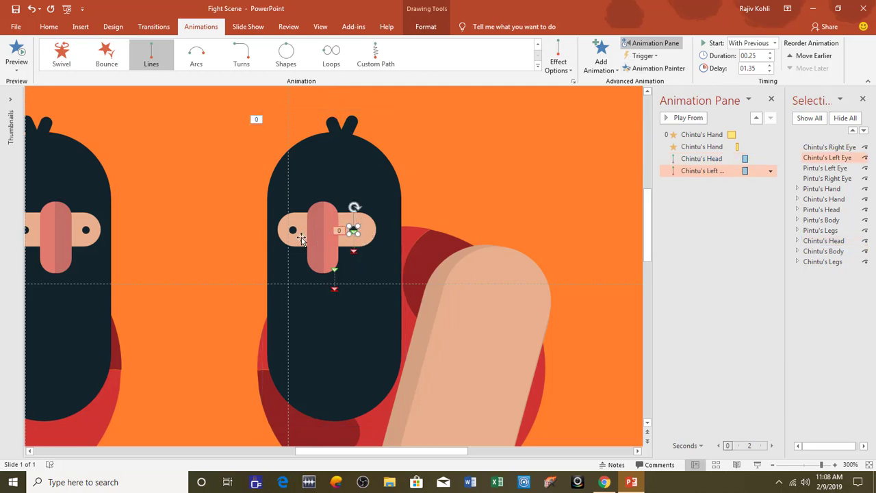
pyautogui.click(757, 465)
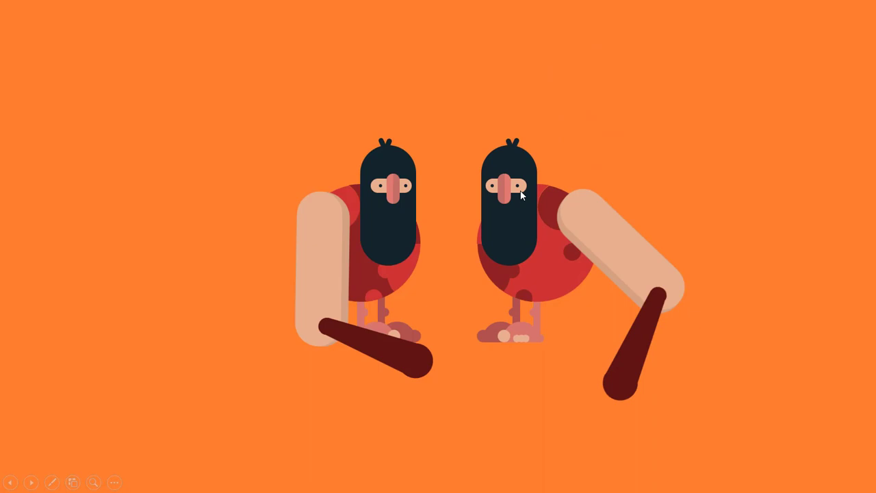
pyautogui.press('Escape')
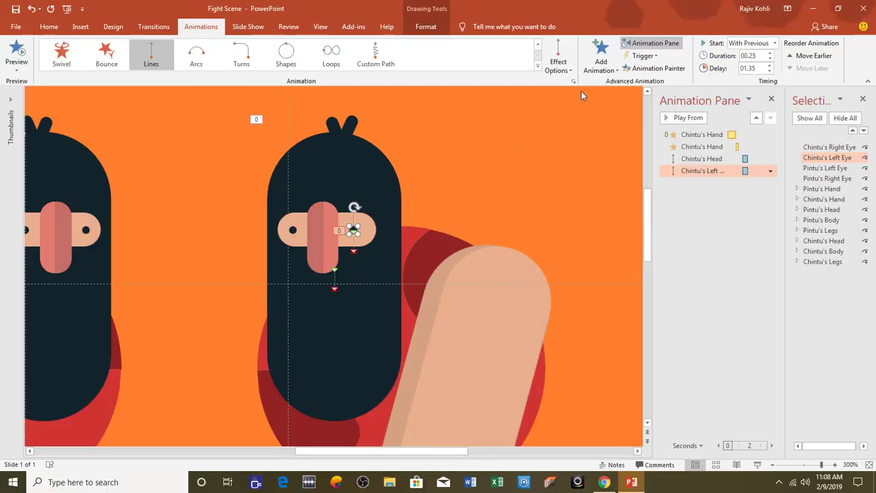
# Add a Grow/Shrink emphasis to the left eye, starting With Previous
pyautogui.click(601, 59)
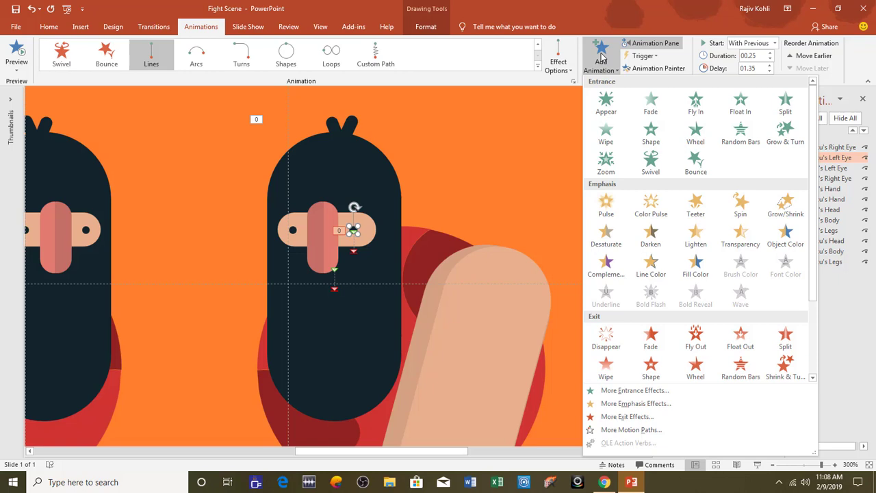
pyautogui.click(778, 205)
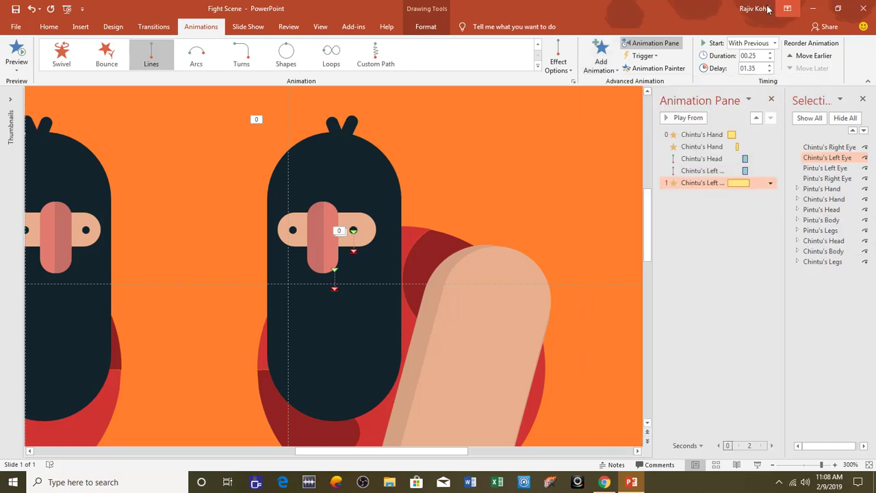
pyautogui.click(752, 43)
pyautogui.click(750, 67)
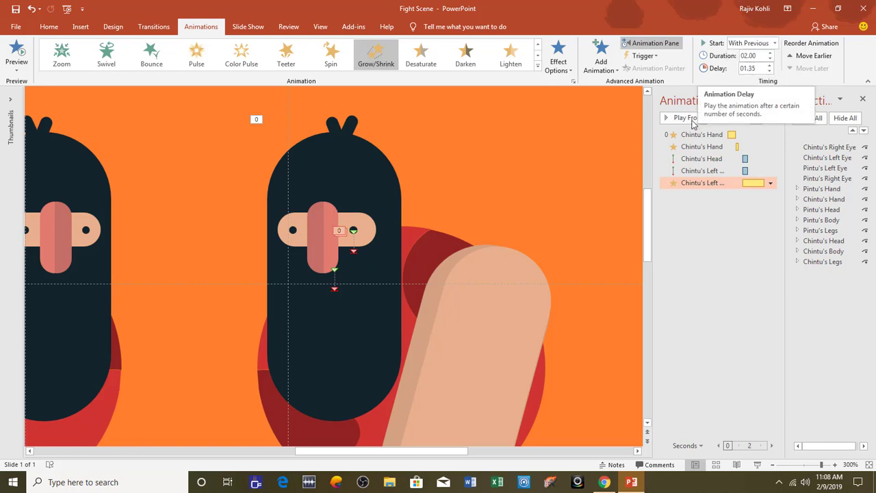
# Set the Grow/Shrink to a custom 10% vertical size with auto-reverse
pyautogui.doubleClick(712, 180)
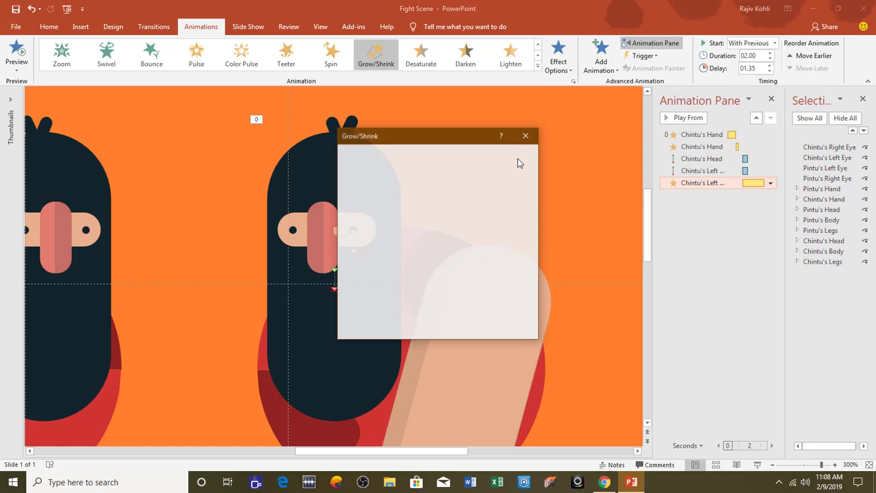
pyautogui.click(493, 181)
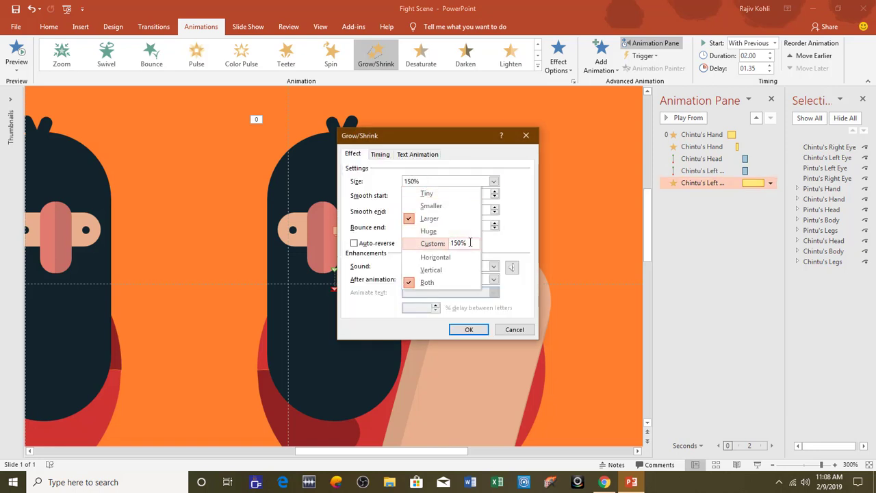
pyautogui.click(465, 243)
pyautogui.write('10')
pyautogui.press('Return')
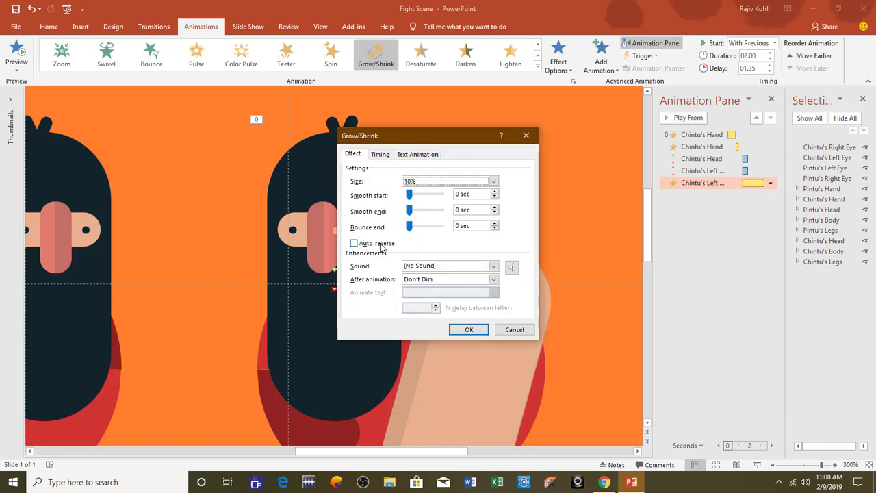
pyautogui.click(446, 185)
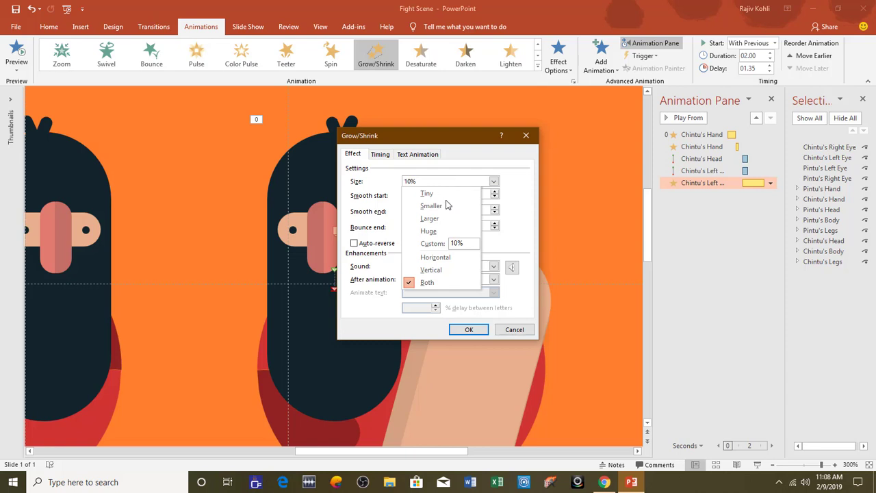
pyautogui.click(443, 269)
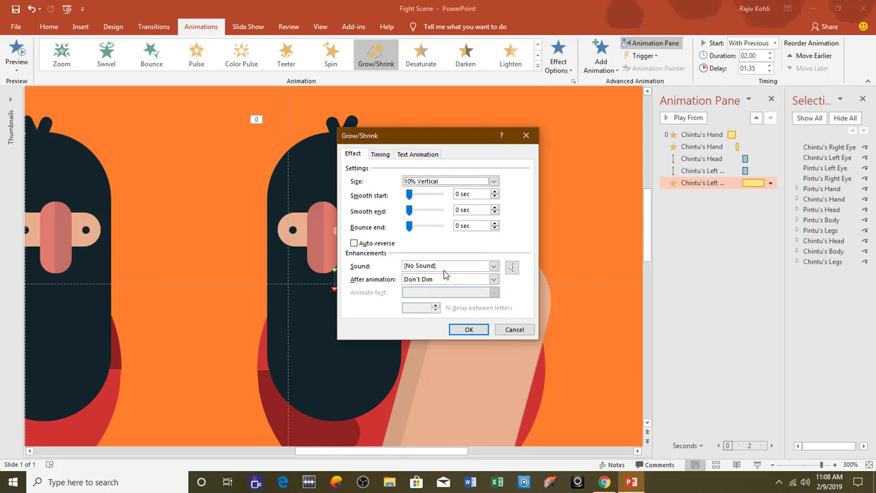
pyautogui.click(376, 244)
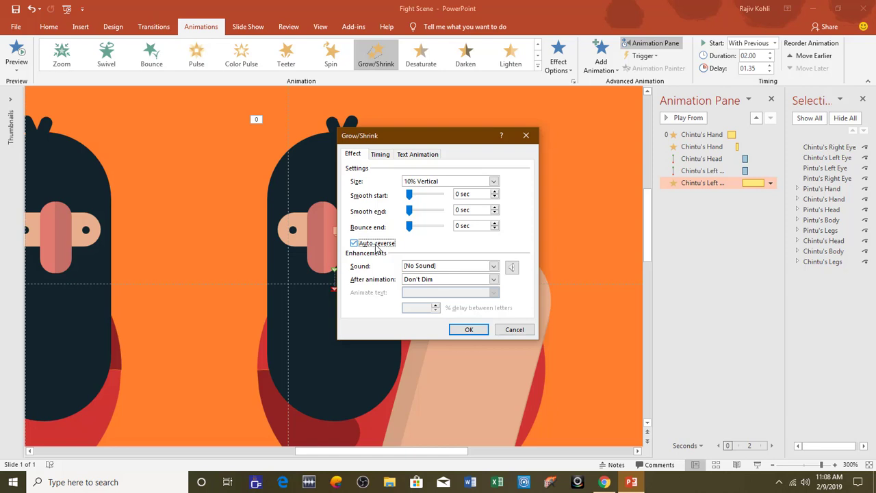
pyautogui.click(469, 329)
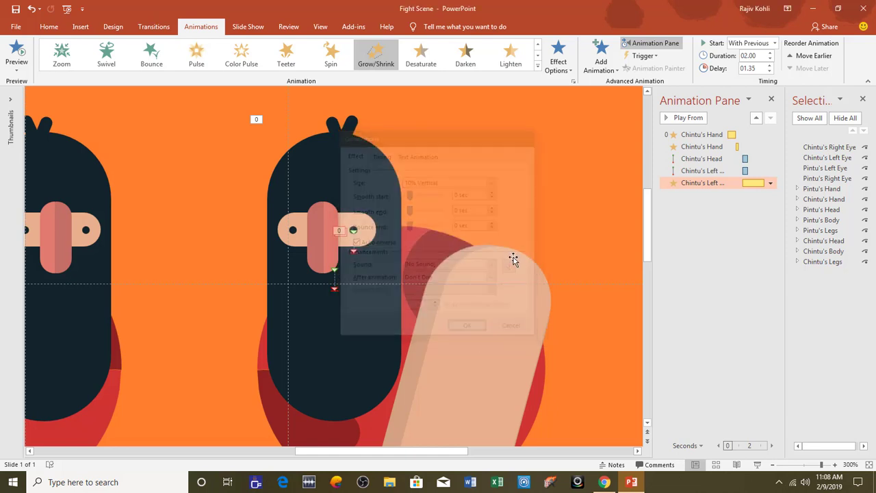
# Set the blink's duration to 0.25 s
pyautogui.doubleClick(762, 58)
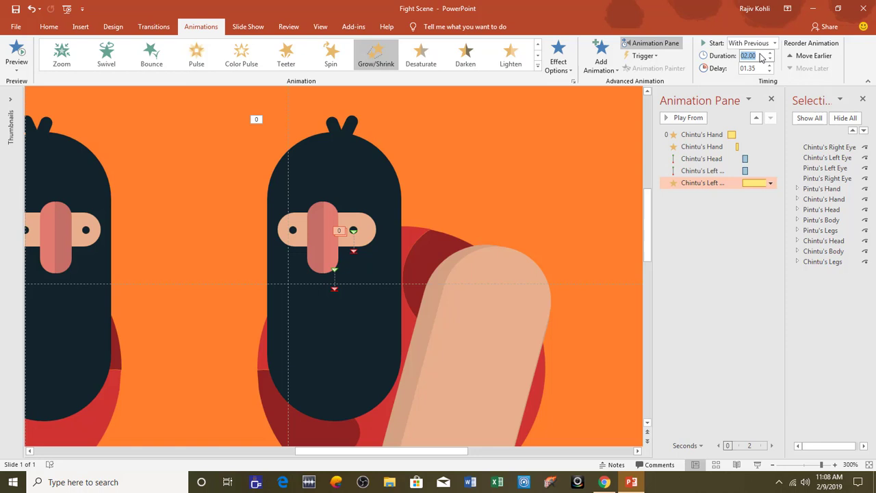
pyautogui.write('0.25')
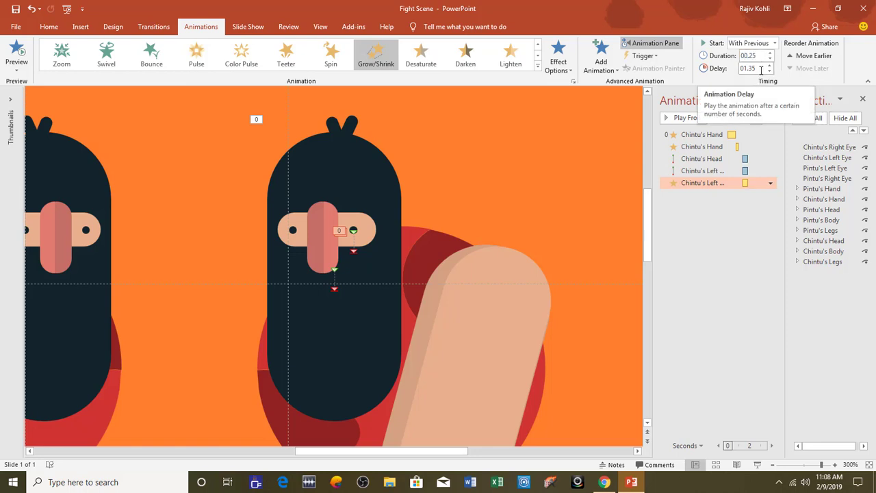
pyautogui.click(611, 215)
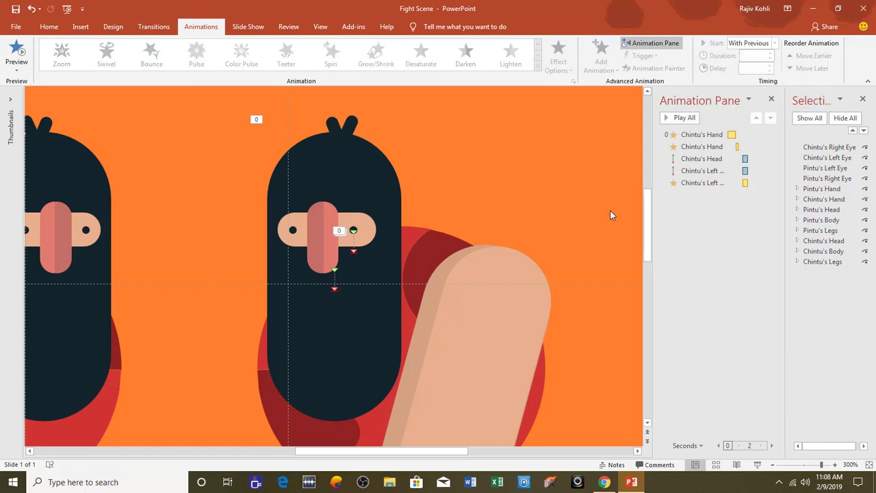
pyautogui.click(757, 465)
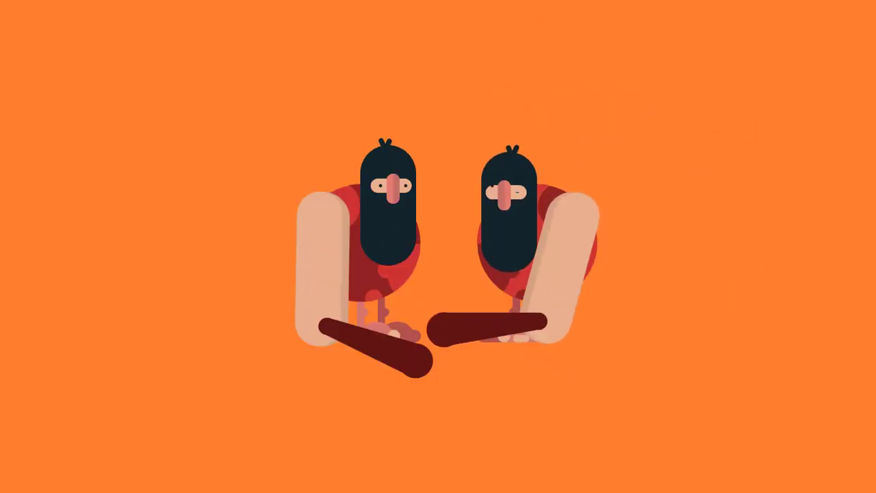
pyautogui.press('Escape')
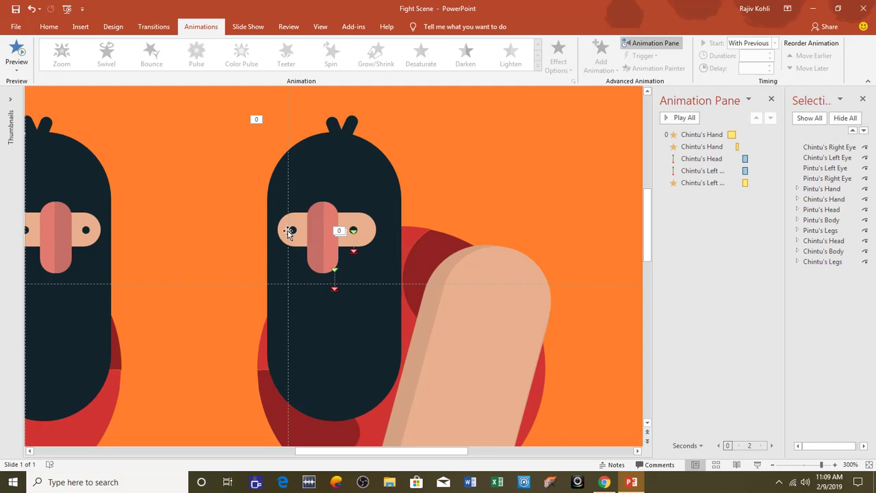
# Copy the left eye's dip and blink animations onto Chintu's right eye with Animation Painter
pyautogui.click(353, 230)
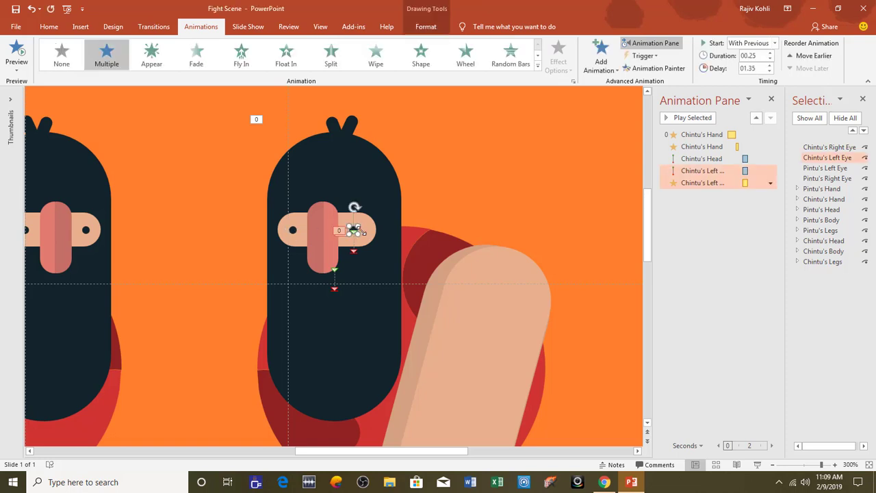
pyautogui.click(655, 68)
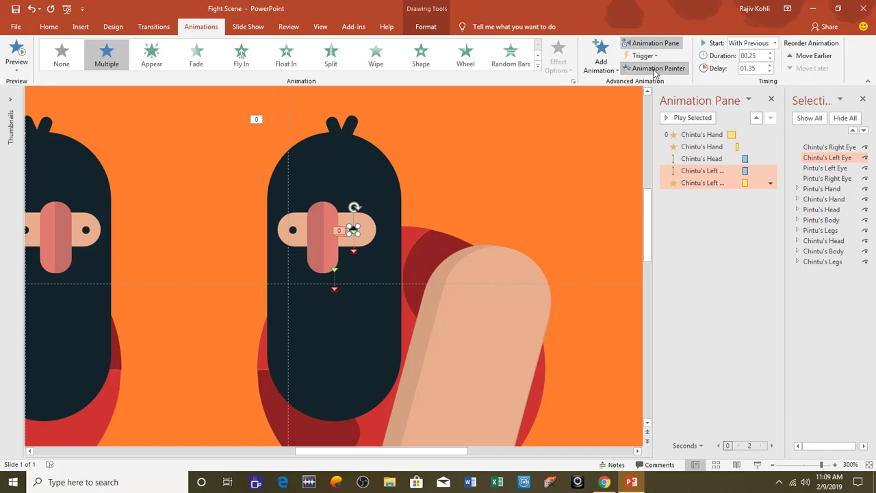
pyautogui.click(295, 234)
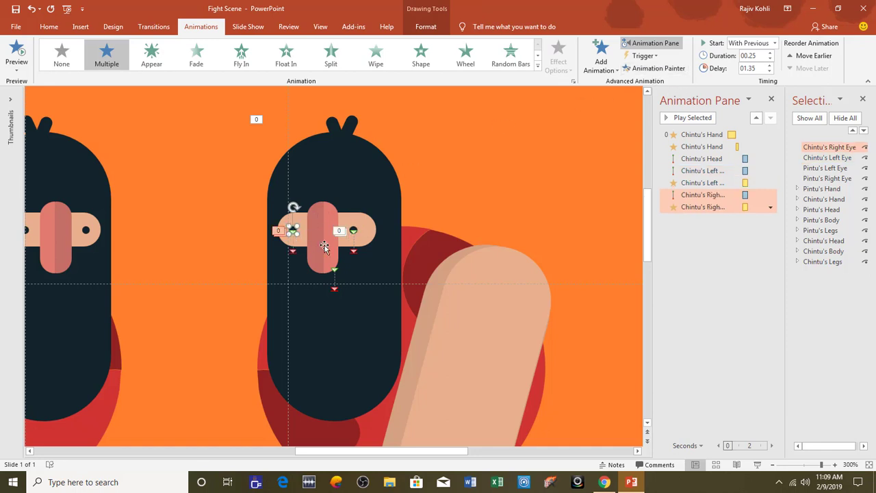
pyautogui.click(715, 221)
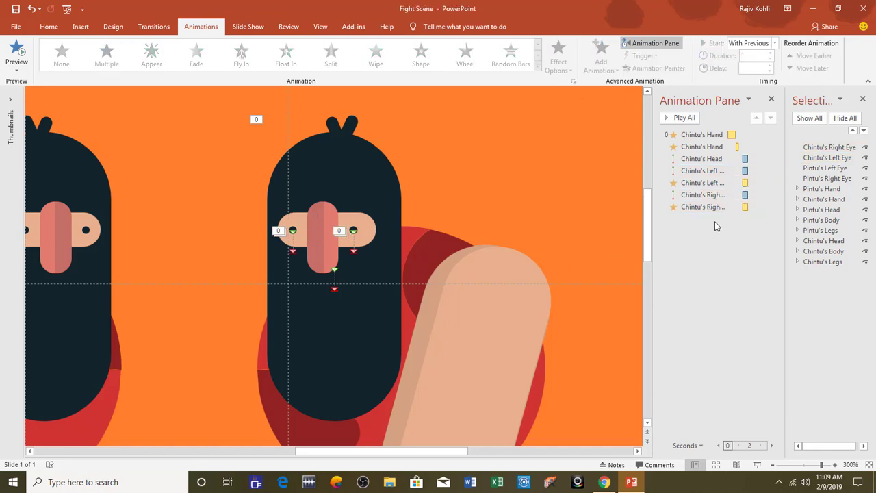
pyautogui.click(757, 465)
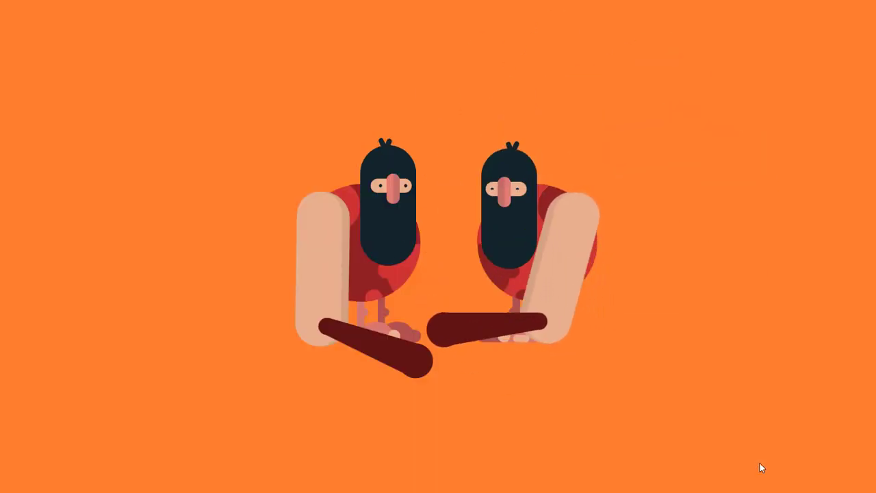
pyautogui.press('Escape')
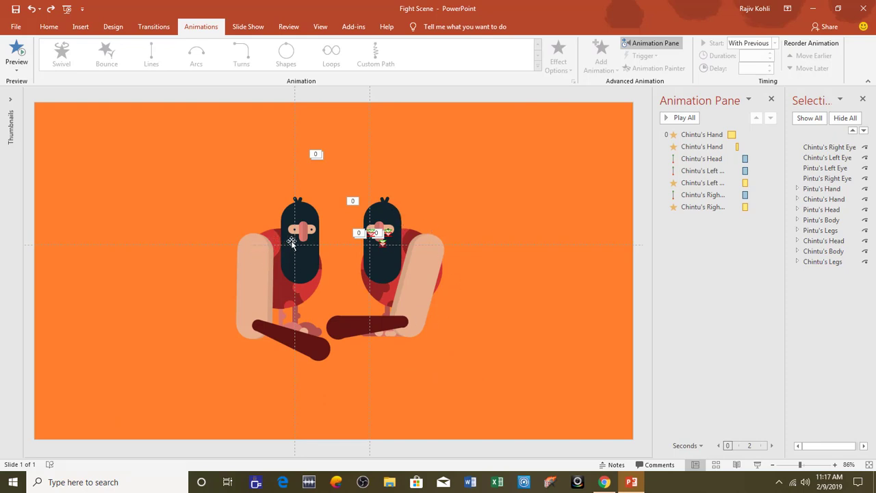
# Copy both of Chintu's hand Spin animations onto Pintu's hand with Animation Painter
pyautogui.click(421, 276)
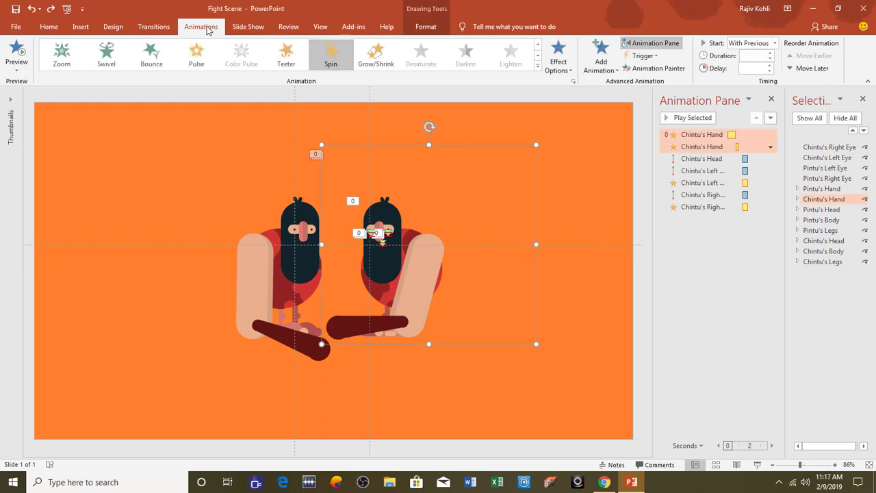
pyautogui.click(654, 68)
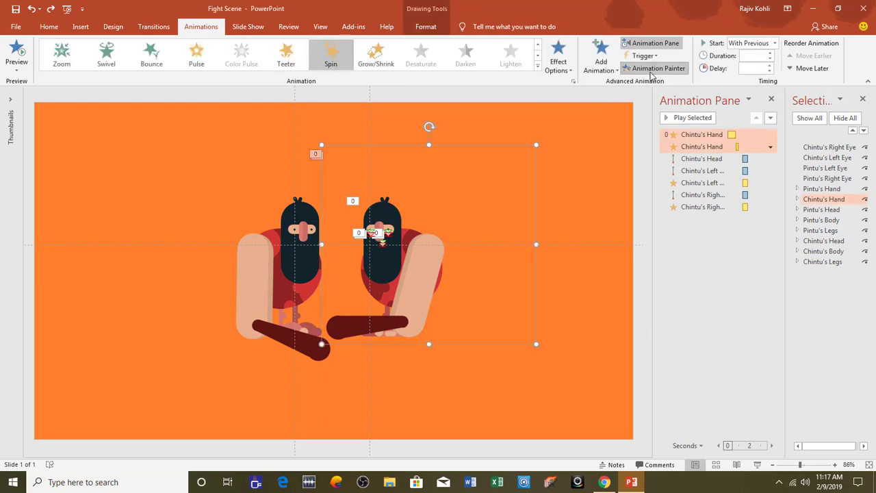
pyautogui.click(251, 274)
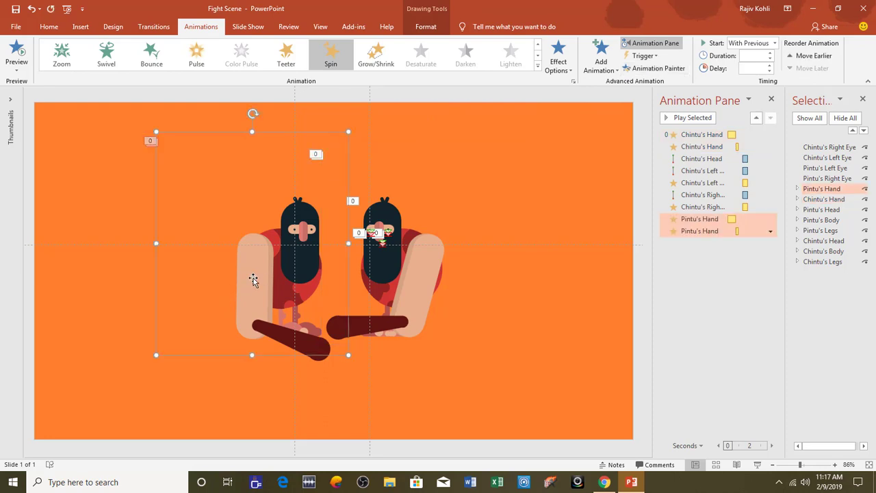
pyautogui.click(696, 220)
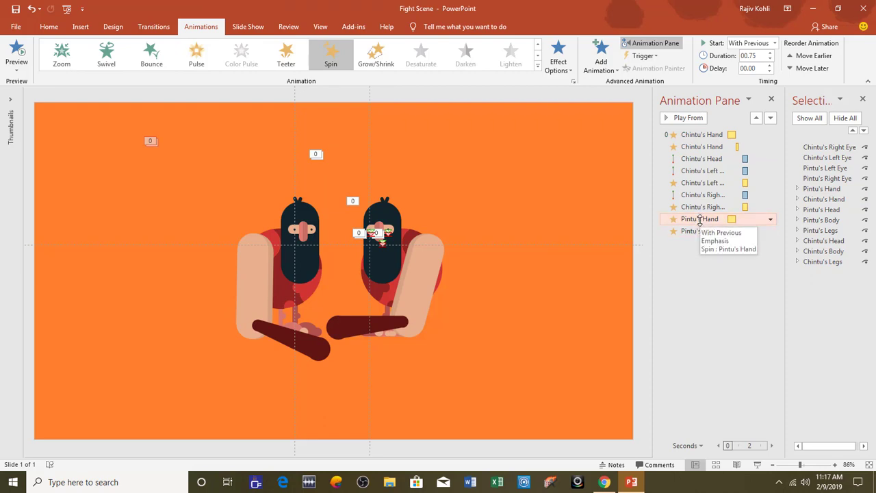
# Reverse Pintu's hand spins: the first clockwise, the second counterclockwise
pyautogui.doubleClick(699, 219)
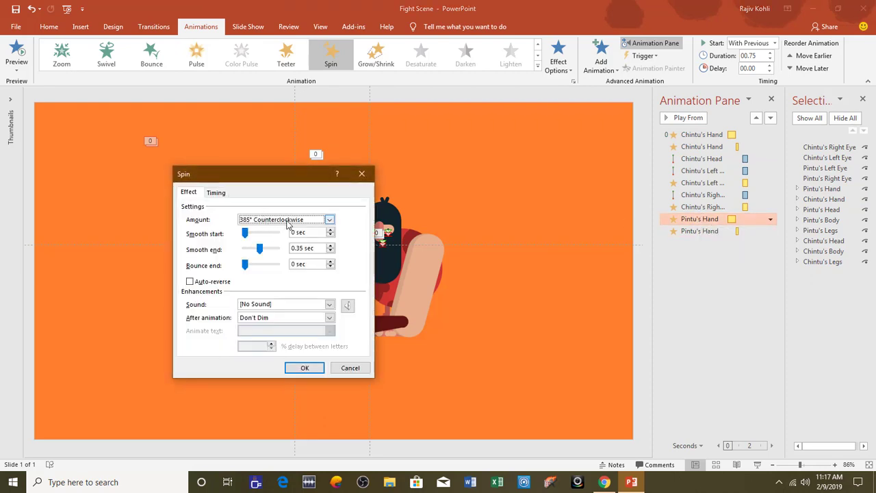
pyautogui.click(288, 221)
pyautogui.click(268, 290)
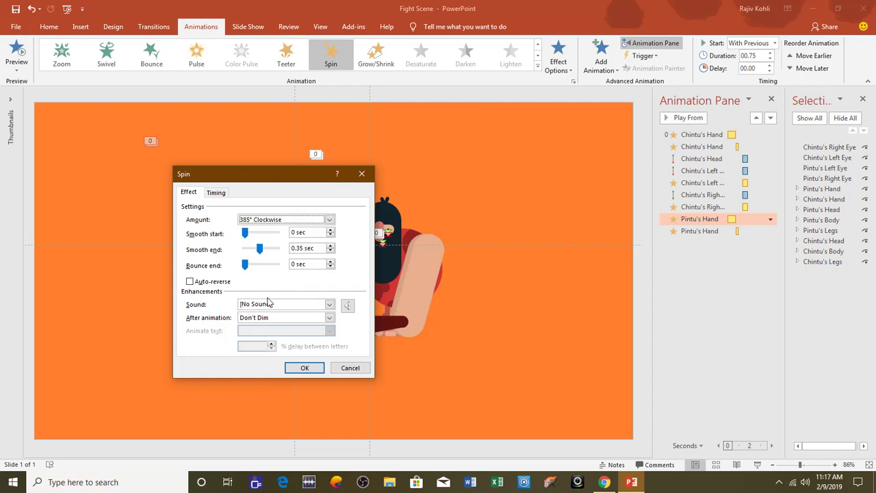
pyautogui.click(304, 367)
pyautogui.click(699, 231)
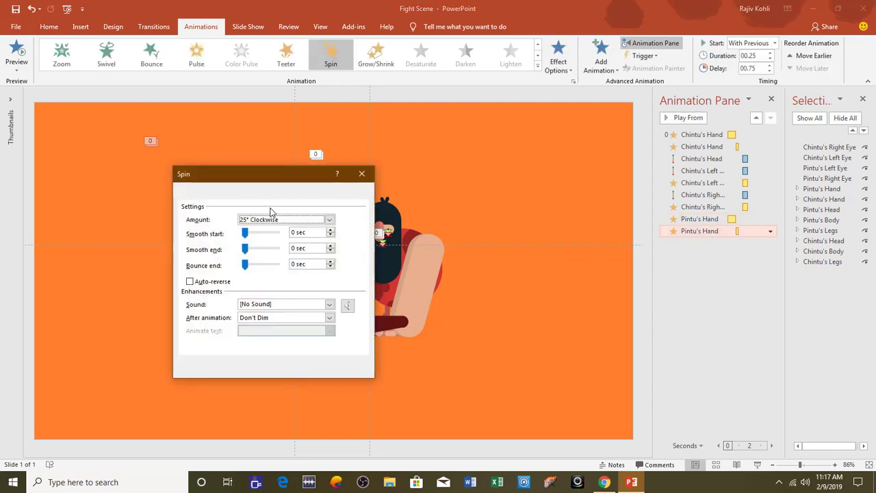
pyautogui.click(286, 219)
pyautogui.click(277, 307)
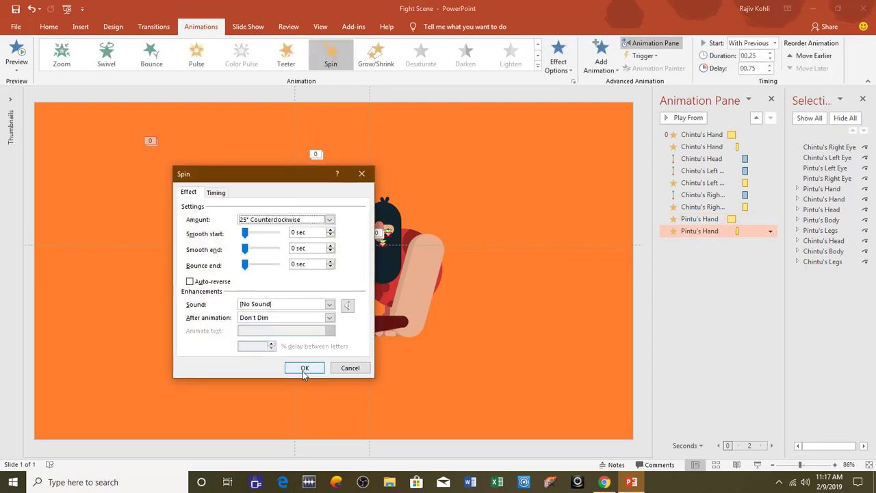
pyautogui.click(305, 368)
# Set the two Pintu hand spins' delays to 1 s and 1.75 s
pyautogui.click(697, 219)
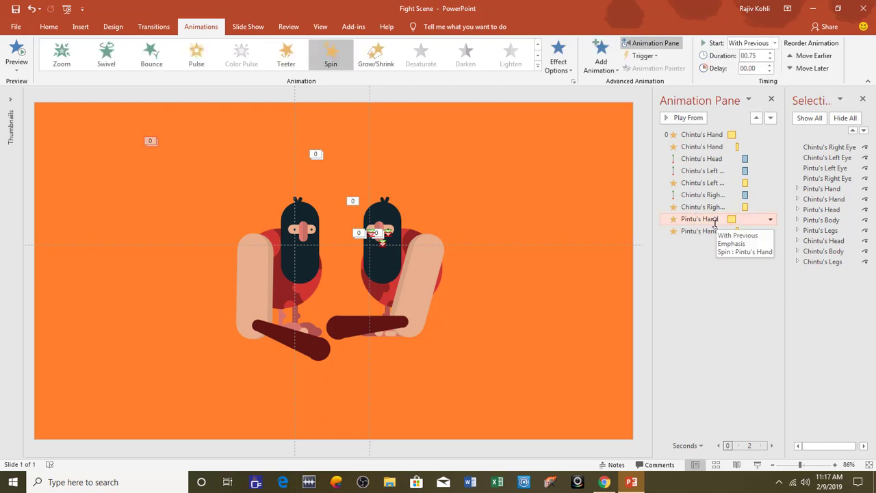
pyautogui.doubleClick(755, 66)
pyautogui.write('1')
pyautogui.press('Return')
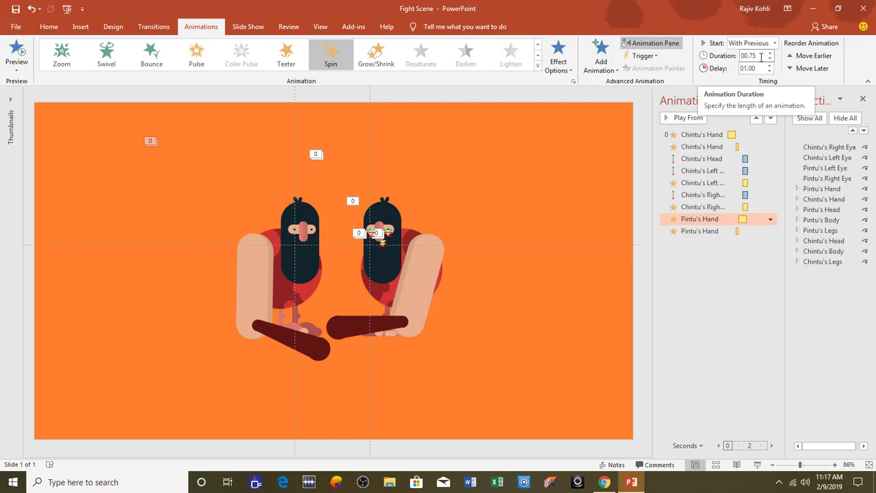
pyautogui.click(717, 232)
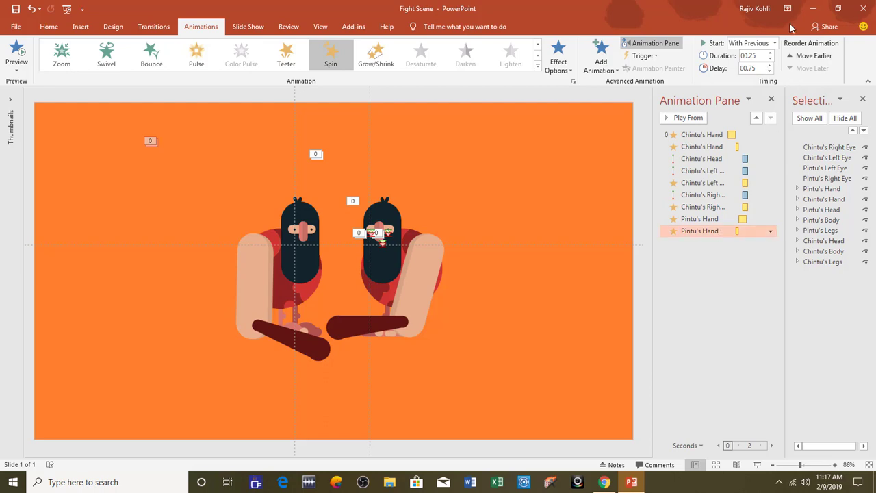
pyautogui.doubleClick(760, 68)
pyautogui.write('1.75')
pyautogui.press('Return')
# Preview the hands, then paint Chintu's head dip onto Pintu's head with a 0 s delay
pyautogui.click(758, 464)
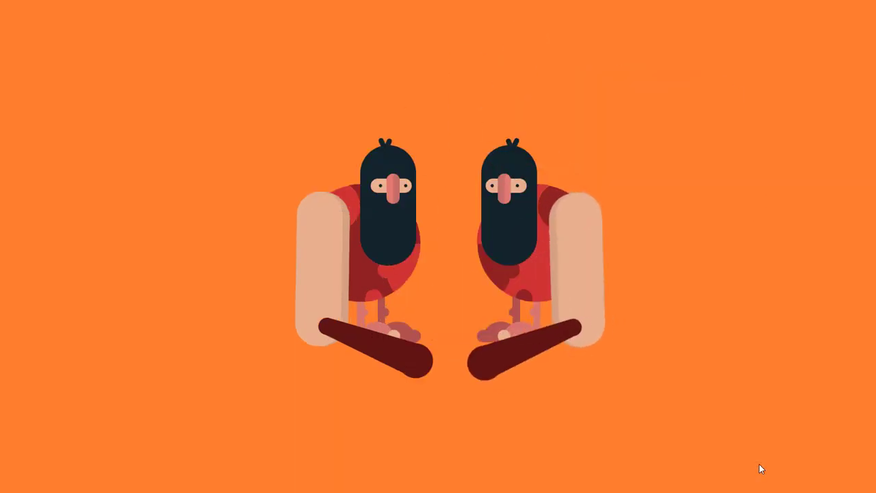
pyautogui.press('Escape')
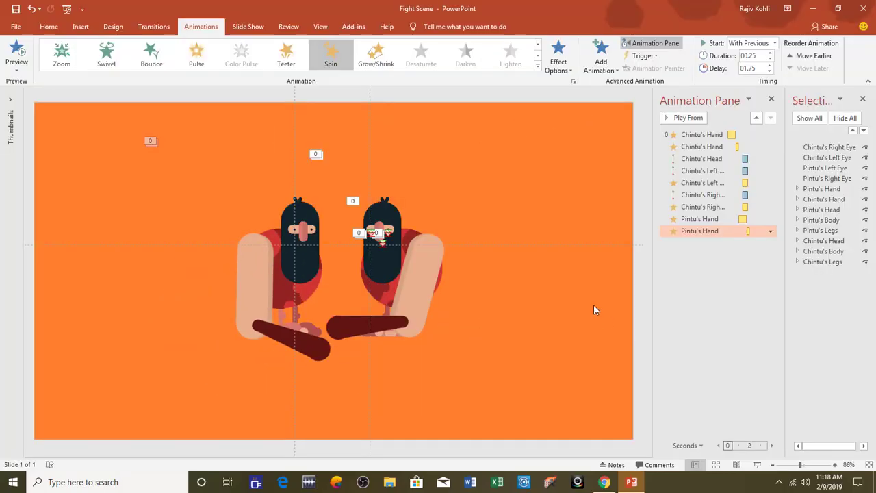
pyautogui.click(393, 216)
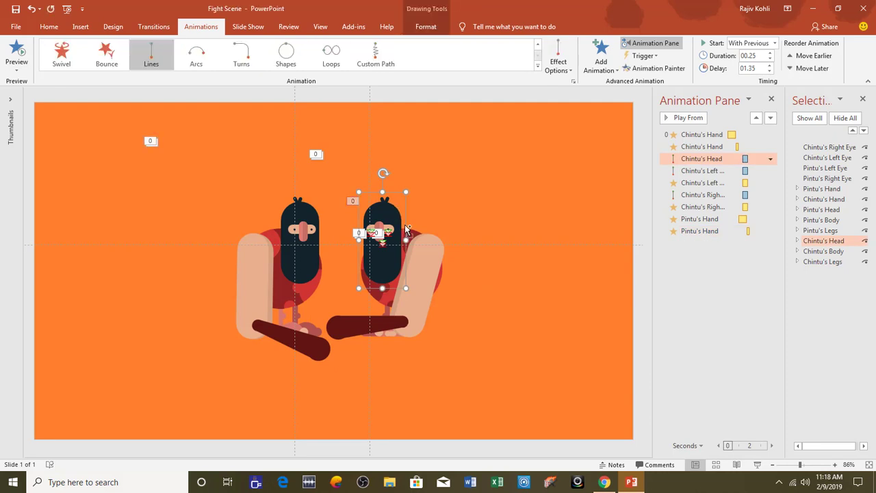
pyautogui.scroll(2, 342, 221)
pyautogui.click(667, 75)
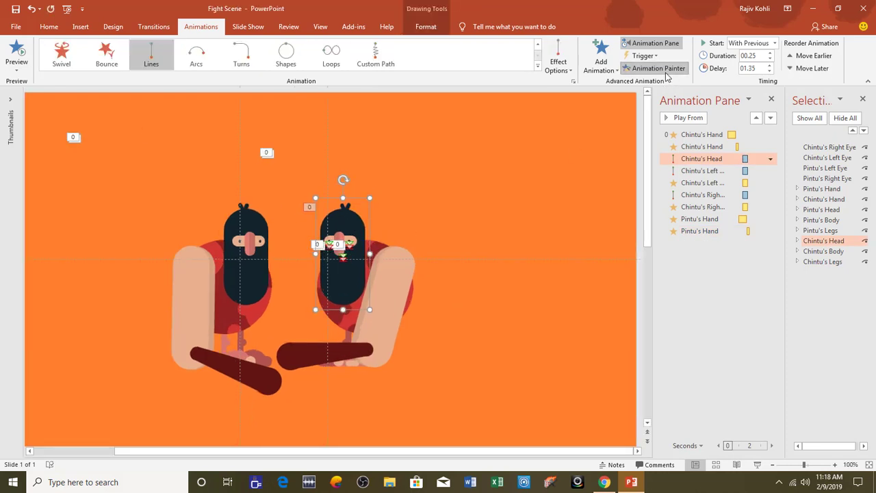
pyautogui.click(254, 220)
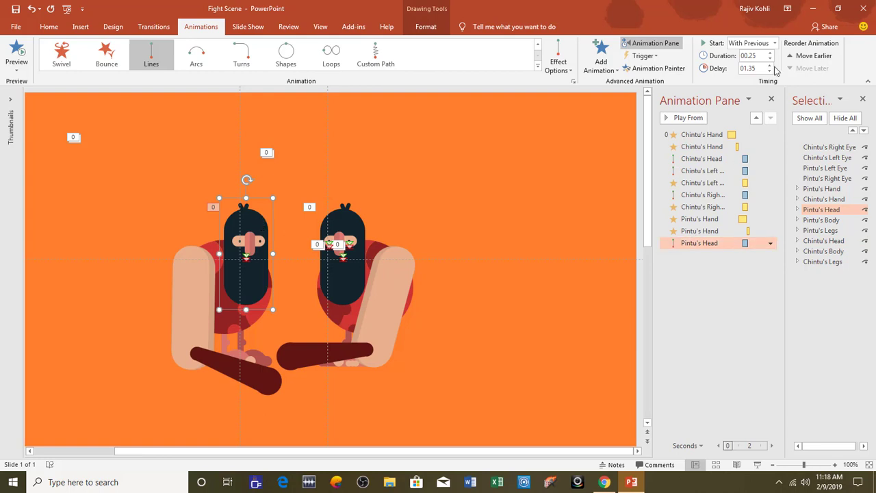
pyautogui.doubleClick(753, 68)
pyautogui.write('0')
# Paint Chintu's eye dip and blink animations onto Pintu's right and left eyes
pyautogui.scroll(5, 379, 260)
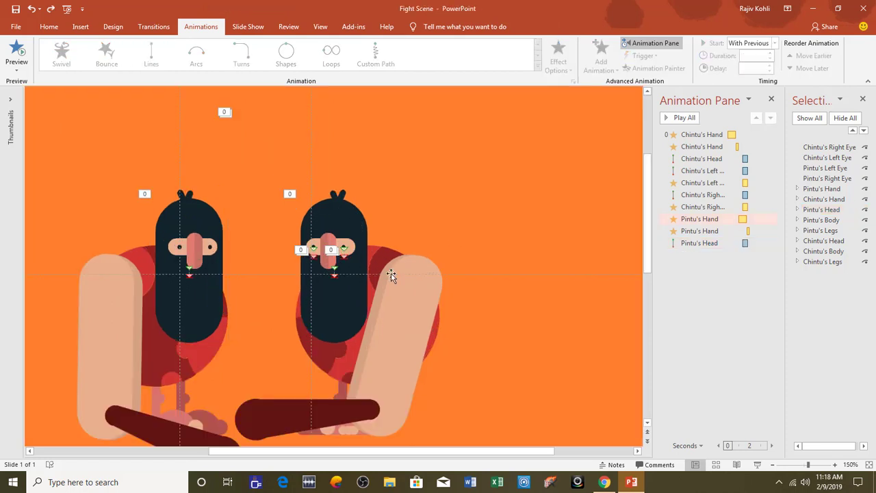
pyautogui.scroll(5, 373, 274)
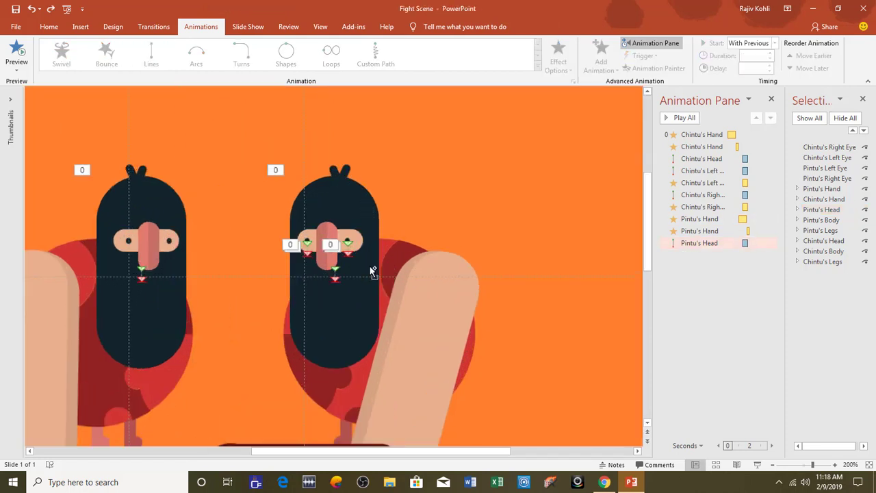
pyautogui.click(347, 239)
pyautogui.click(654, 69)
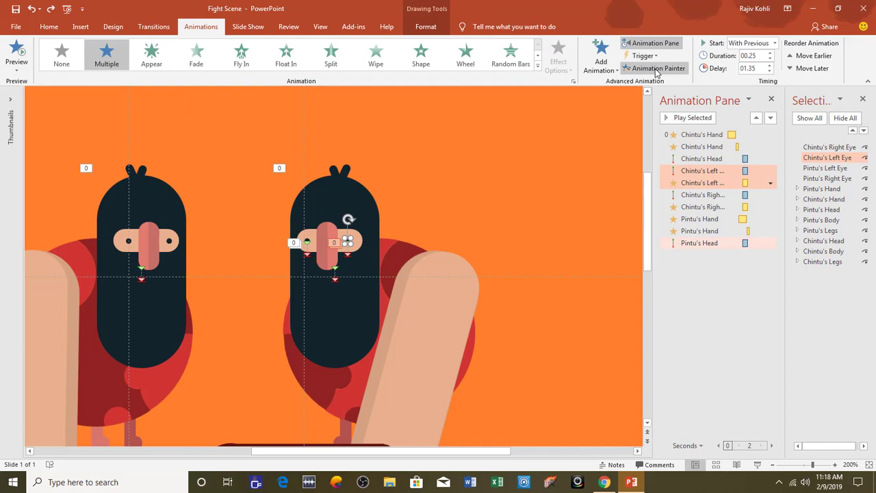
pyautogui.click(169, 242)
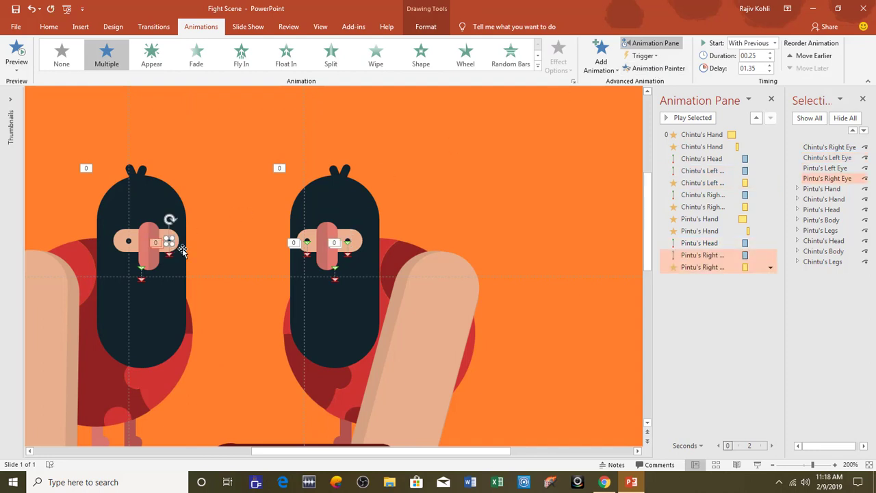
pyautogui.click(307, 243)
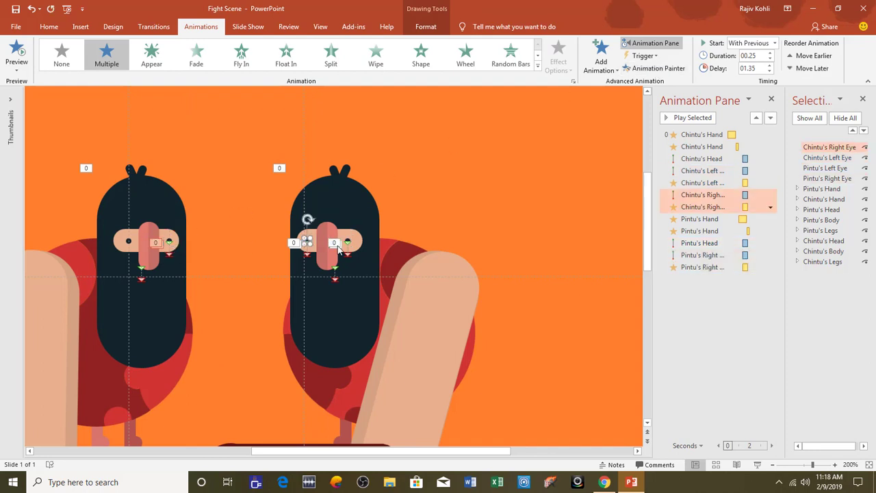
pyautogui.click(655, 69)
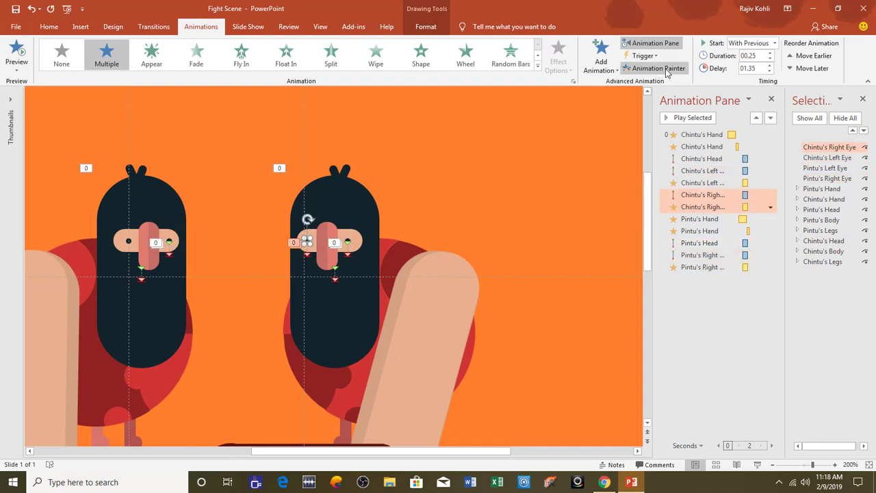
pyautogui.click(130, 243)
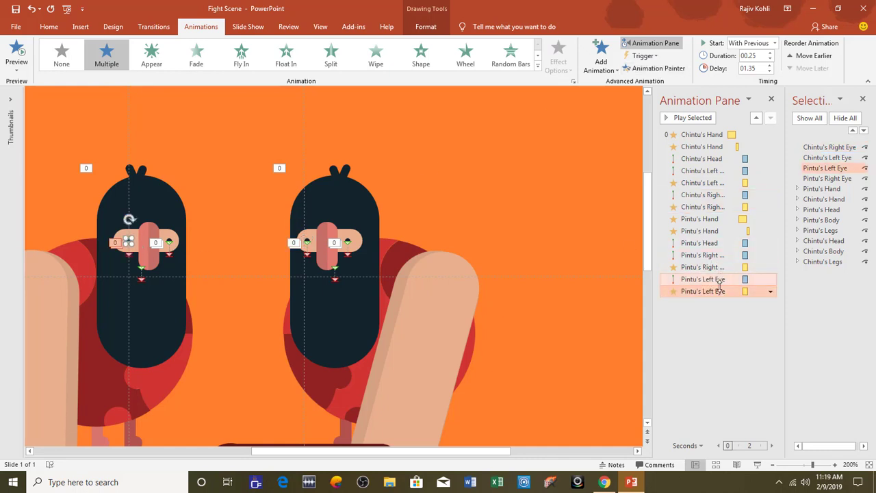
# Select Pintu's head through left-eye animation rows and set their delay to 0
pyautogui.keyDown('shift'); pyautogui.click(732, 243); pyautogui.keyUp('shift')
pyautogui.click(714, 243)
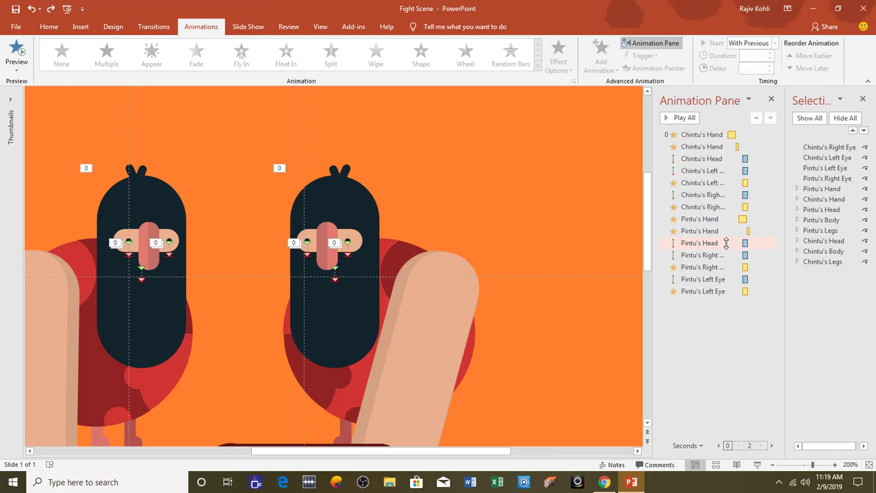
pyautogui.keyDown('shift'); pyautogui.click(711, 291); pyautogui.keyUp('shift')
pyautogui.doubleClick(758, 69)
pyautogui.write('0')
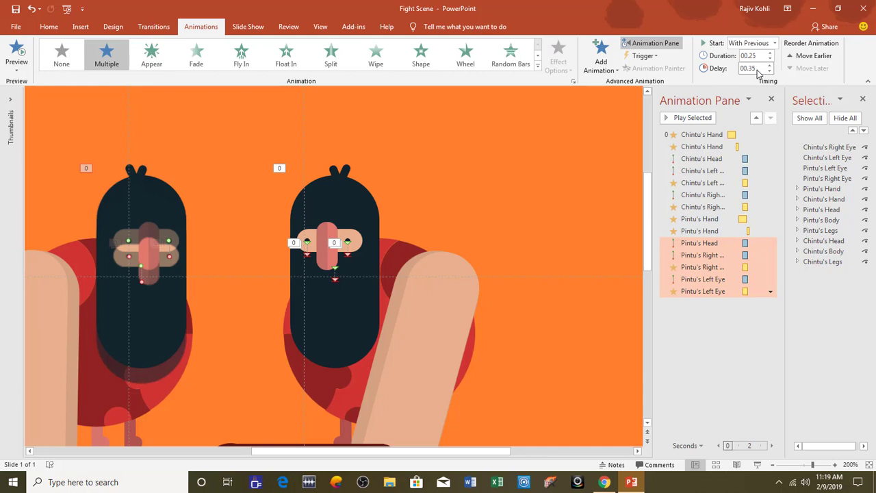